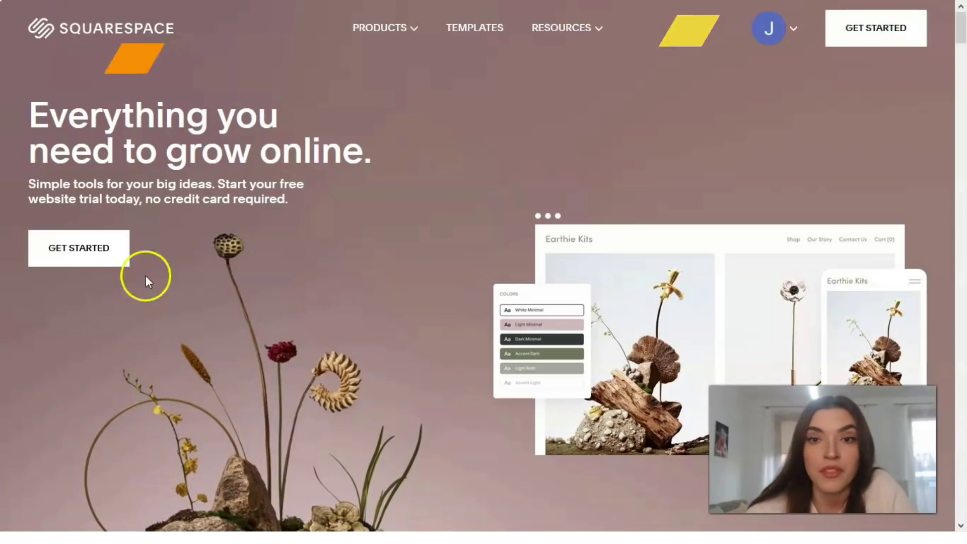
Step: Filter the template gallery to the Events topic and scroll down to the Carmine thumbnail
{"action": "left_click", "coordinate": [466, 40]}
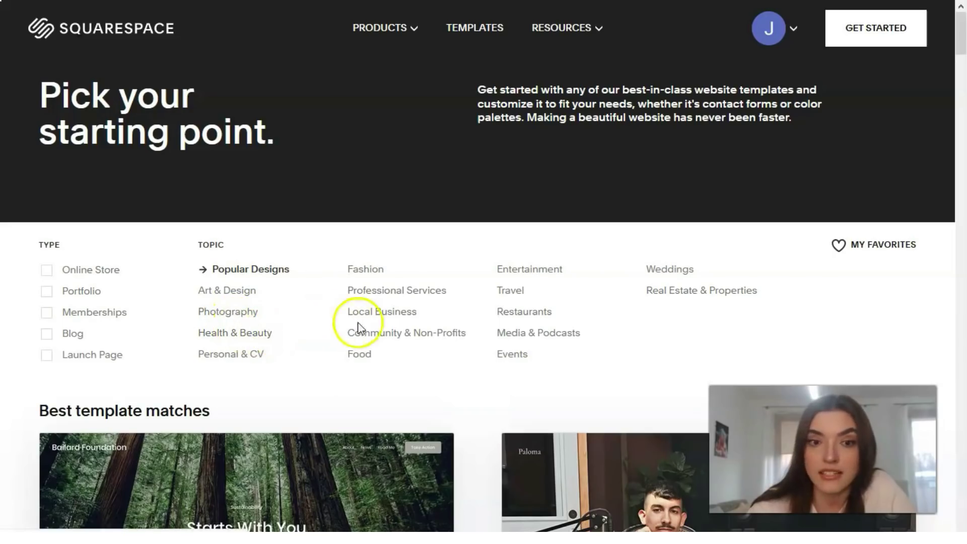
{"action": "scroll", "coordinate": [395, 326], "scroll_direction": "down", "scroll_amount": 2}
{"action": "scroll", "coordinate": [395, 328], "scroll_direction": "down", "scroll_amount": 2}
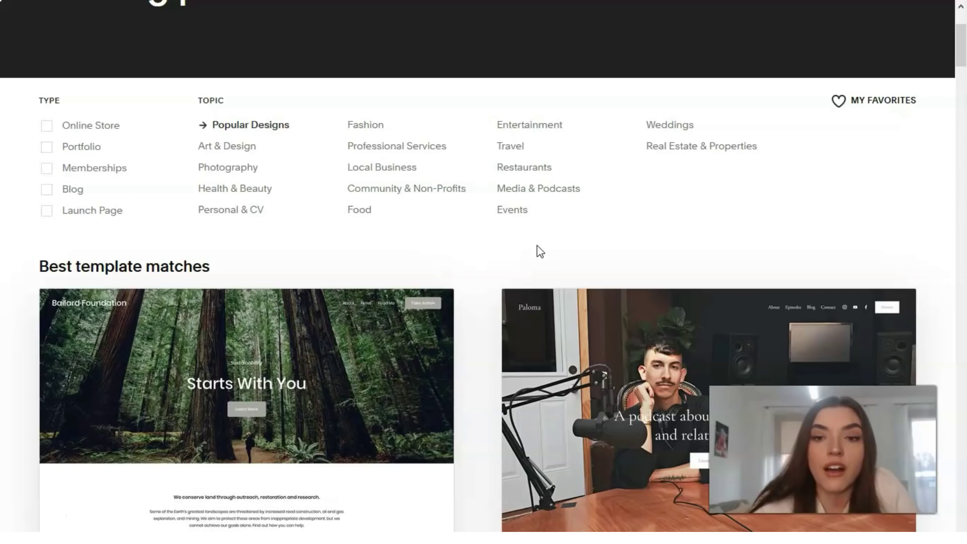
{"action": "left_click", "coordinate": [517, 215]}
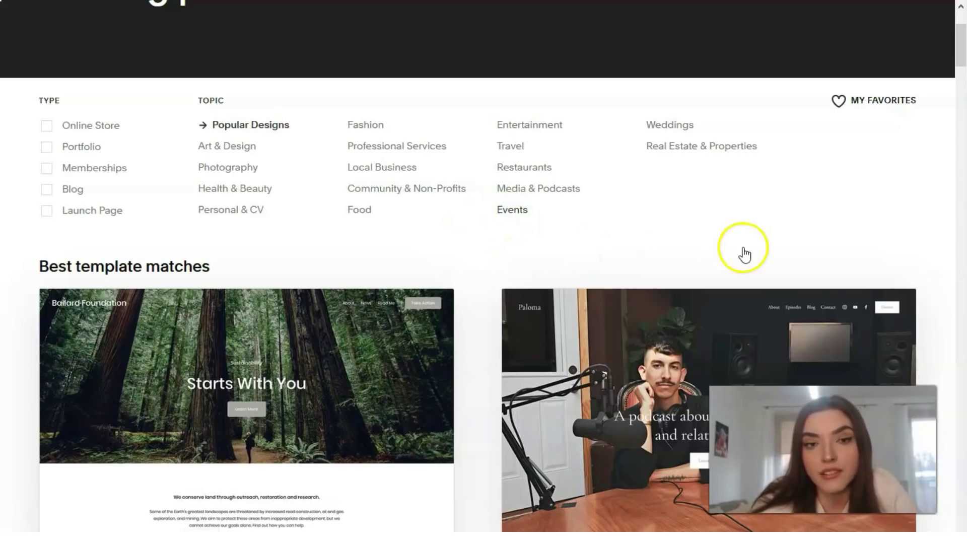
{"action": "scroll", "coordinate": [611, 244], "scroll_direction": "down", "scroll_amount": 3}
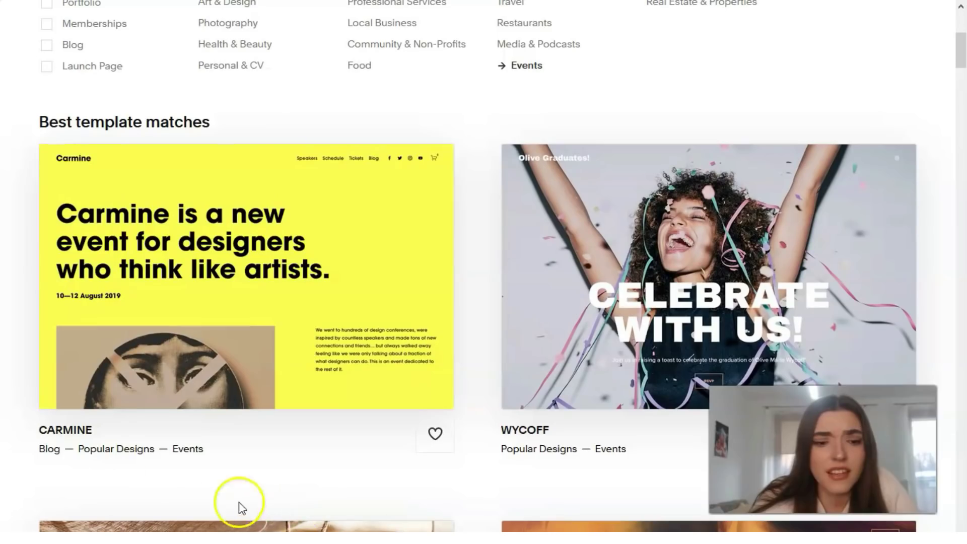
{"action": "mouse_move", "coordinate": [302, 367]}
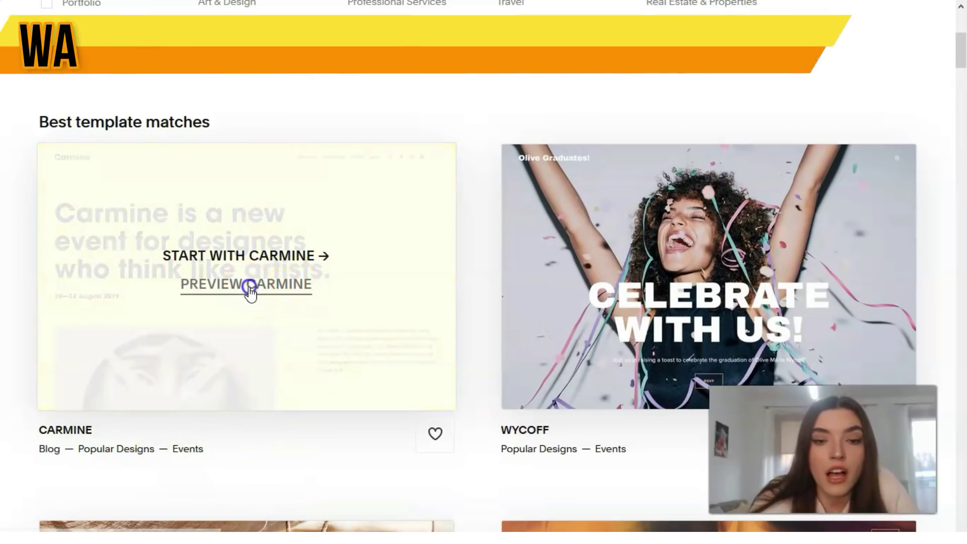
Step: Preview the Carmine template and scroll through its yellow event homepage and back to the top
{"action": "left_click", "coordinate": [249, 288]}
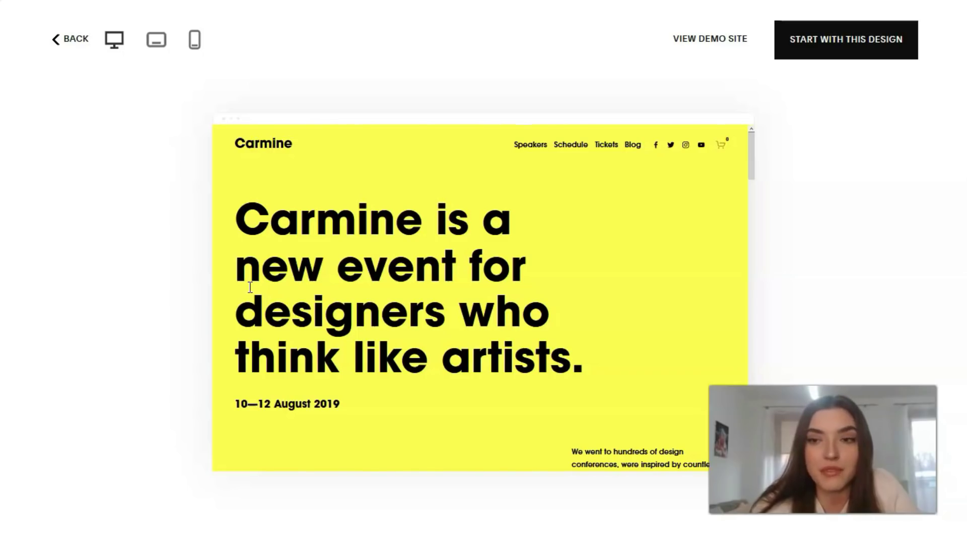
{"action": "scroll", "coordinate": [415, 246], "scroll_direction": "down", "scroll_amount": 10}
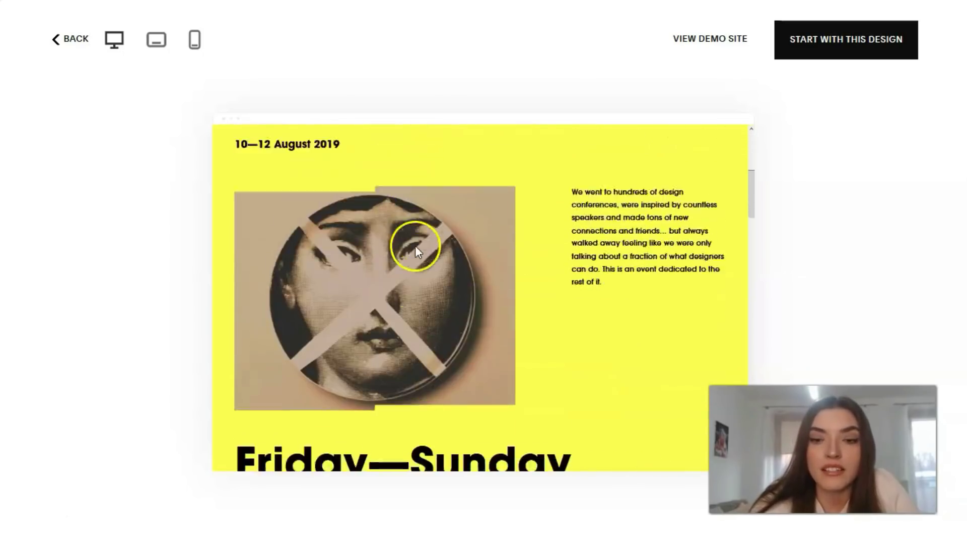
{"action": "scroll", "coordinate": [414, 249], "scroll_direction": "down", "scroll_amount": 5}
{"action": "scroll", "coordinate": [414, 250], "scroll_direction": "up", "scroll_amount": 10}
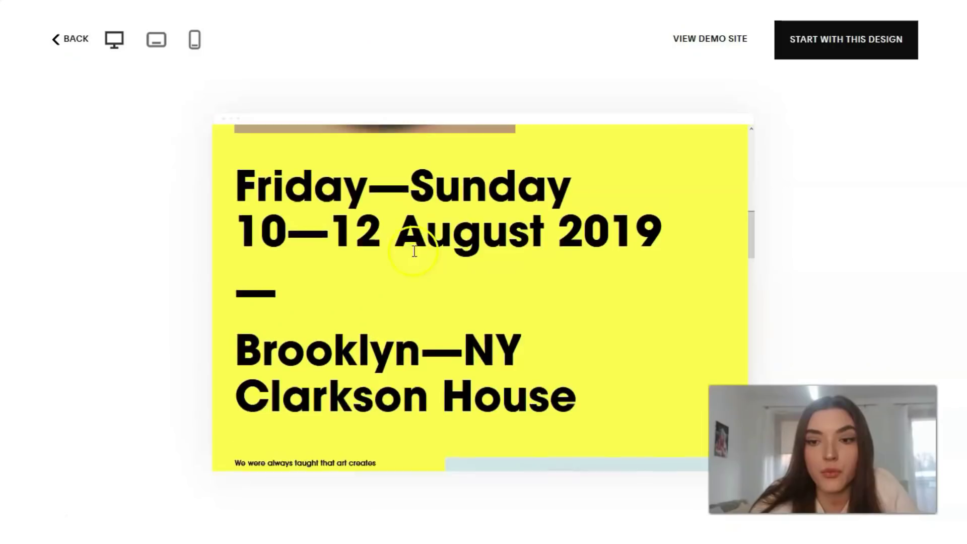
{"action": "scroll", "coordinate": [414, 250], "scroll_direction": "up", "scroll_amount": 5}
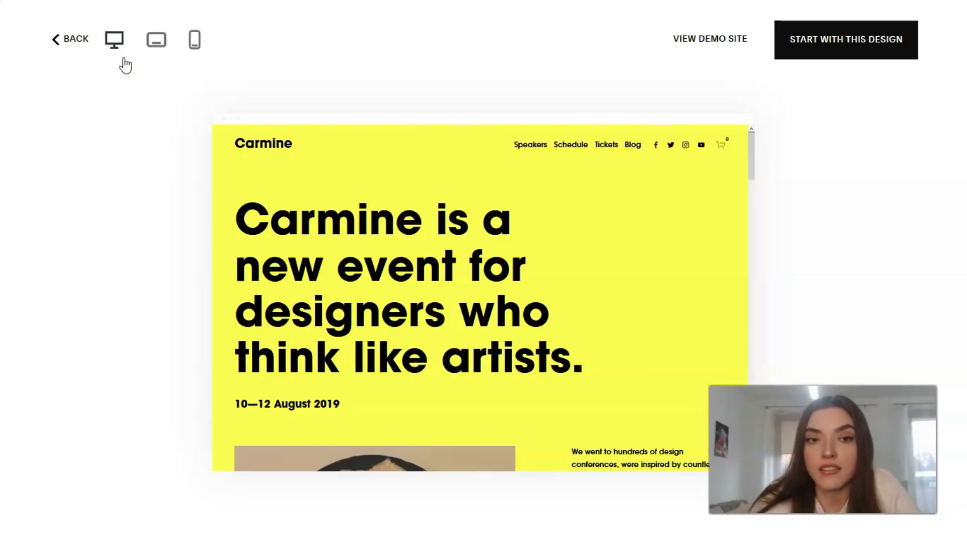
Step: Preview Carmine at tablet and phone sizes, scrolling the mobile page's August 2019 dates and Brooklyn location
{"action": "left_click", "coordinate": [160, 54]}
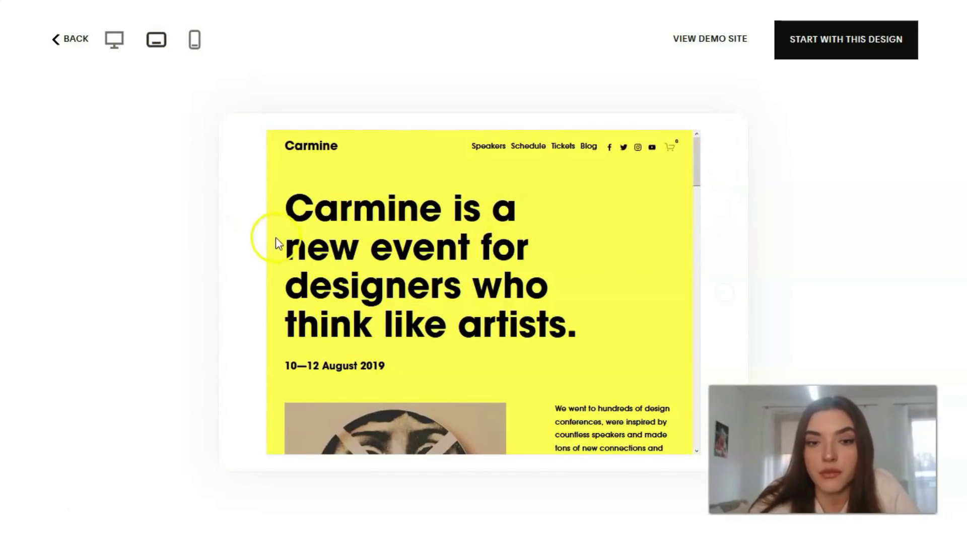
{"action": "left_click", "coordinate": [195, 44]}
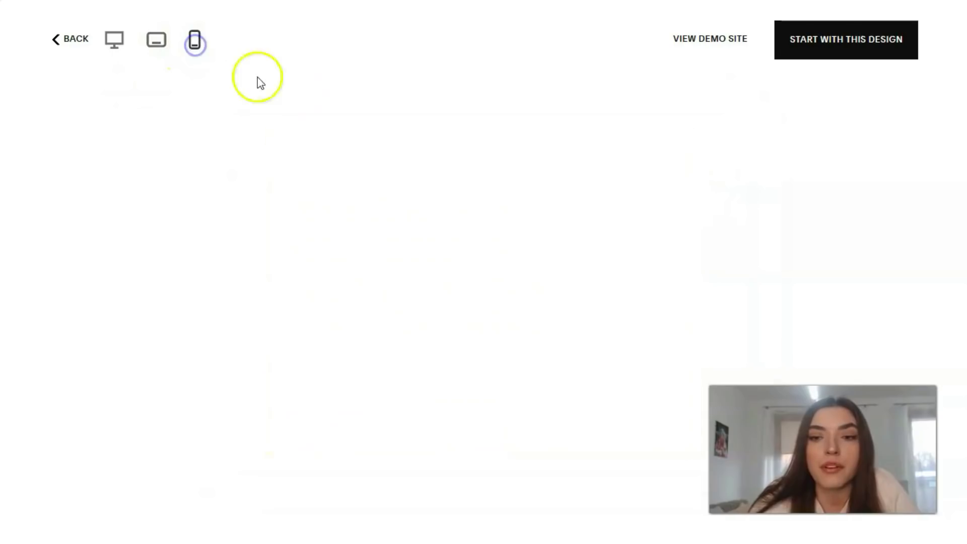
{"action": "scroll", "coordinate": [554, 216], "scroll_direction": "down", "scroll_amount": 2}
{"action": "scroll", "coordinate": [542, 235], "scroll_direction": "down", "scroll_amount": 10}
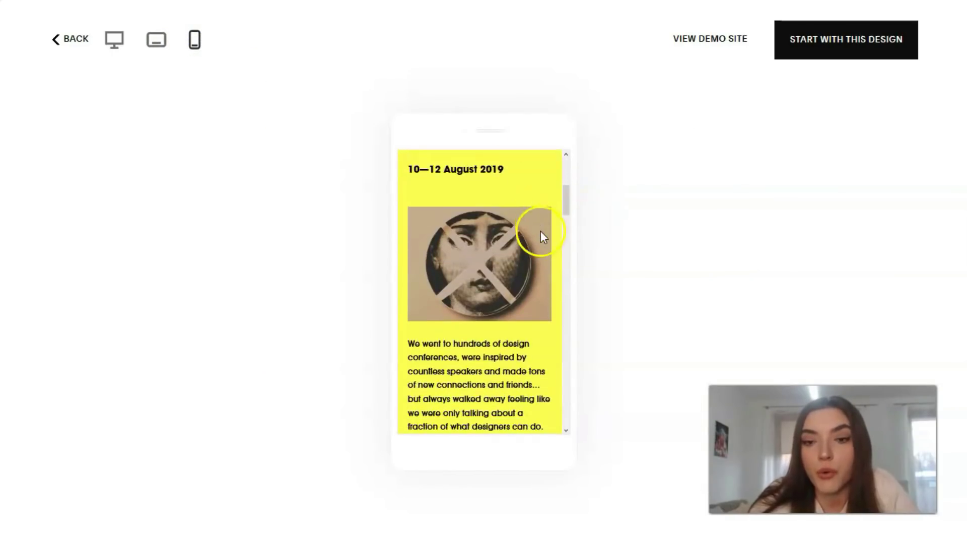
{"action": "scroll", "coordinate": [540, 219], "scroll_direction": "down", "scroll_amount": 10}
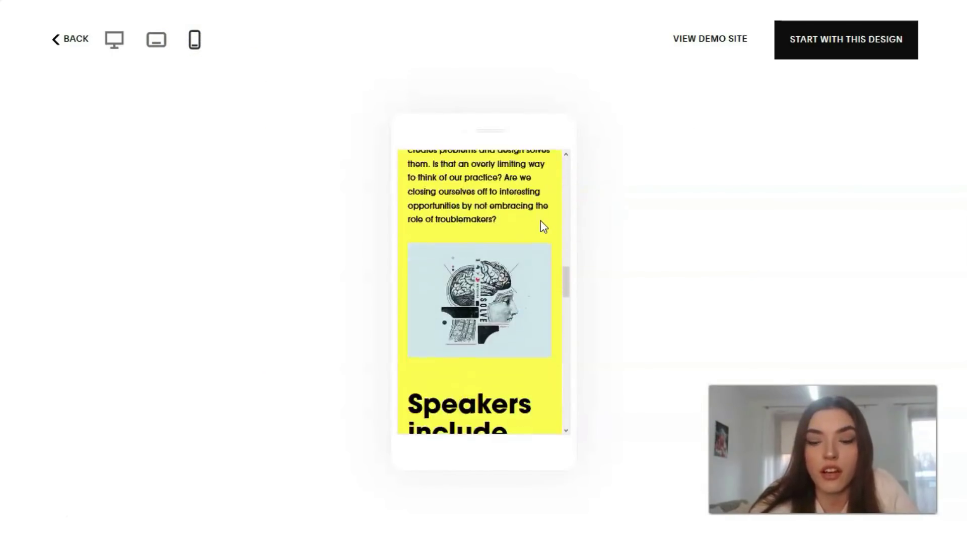
{"action": "scroll", "coordinate": [528, 226], "scroll_direction": "up", "scroll_amount": 10}
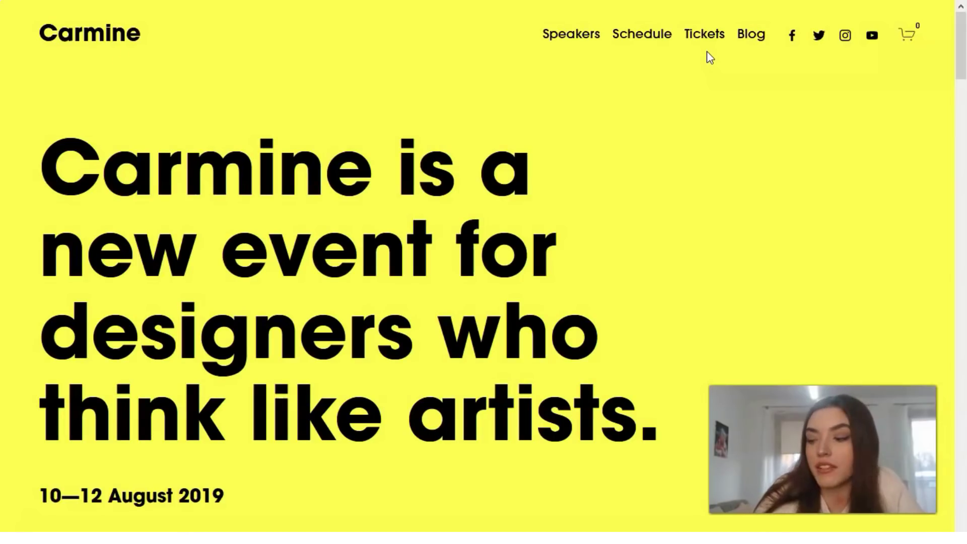
{"action": "scroll", "coordinate": [671, 199], "scroll_direction": "down", "scroll_amount": 10}
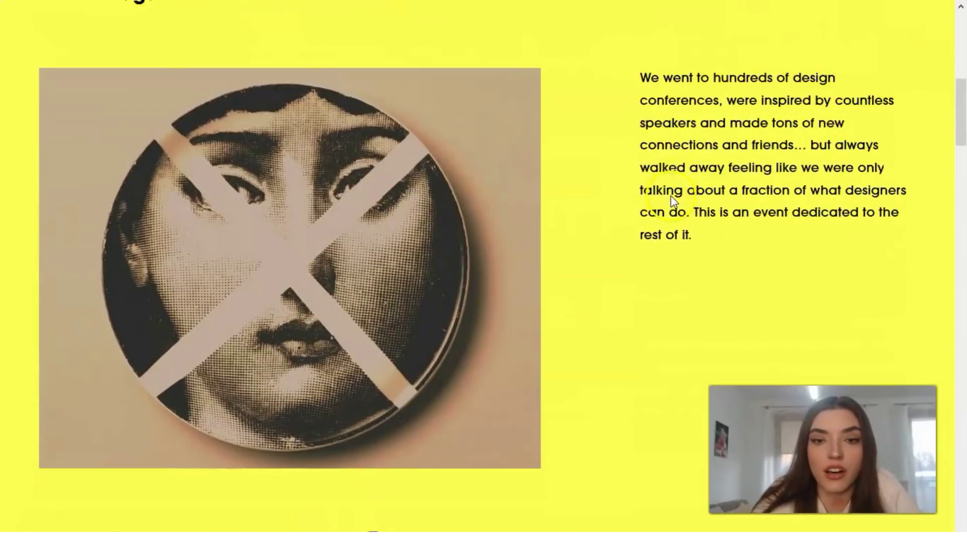
{"action": "scroll", "coordinate": [671, 201], "scroll_direction": "down", "scroll_amount": 15}
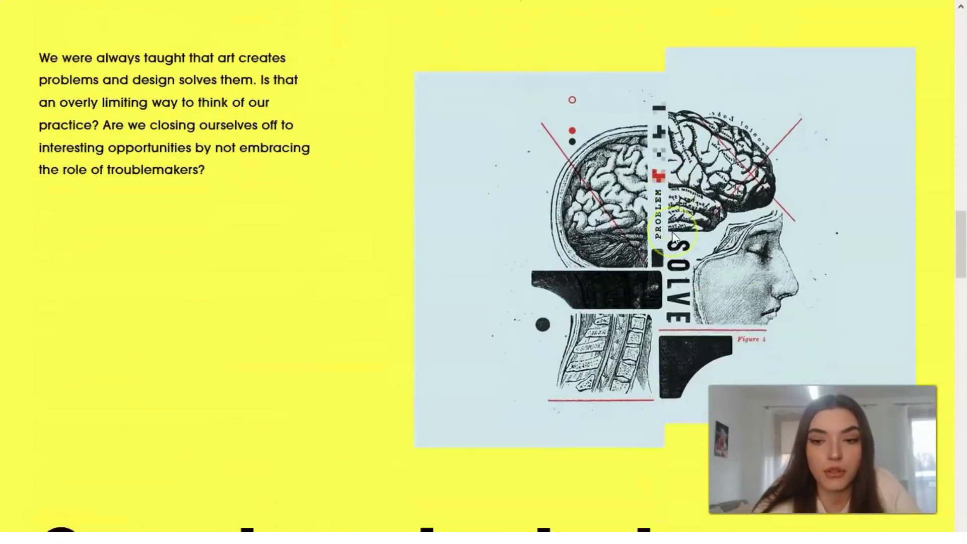
{"action": "scroll", "coordinate": [672, 236], "scroll_direction": "down", "scroll_amount": 12}
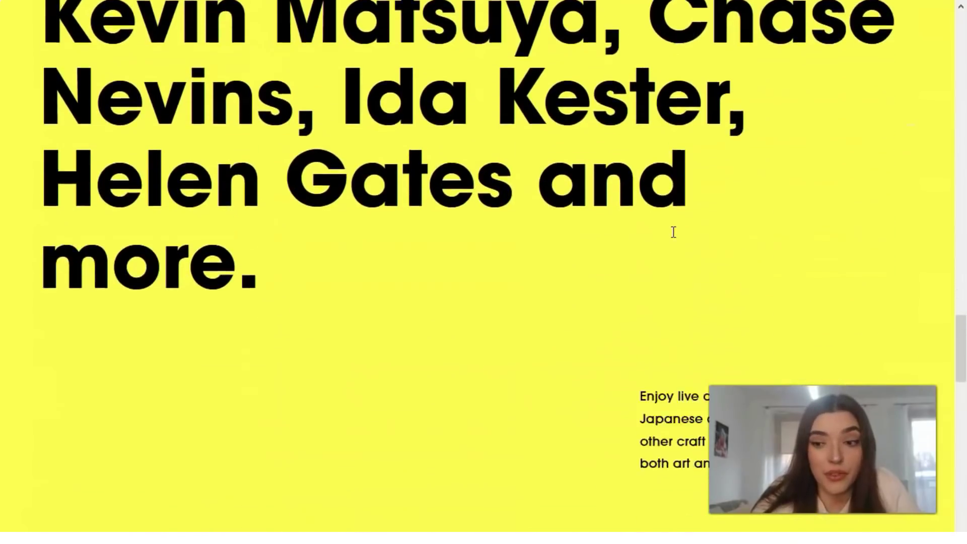
{"action": "scroll", "coordinate": [674, 232], "scroll_direction": "down", "scroll_amount": 12}
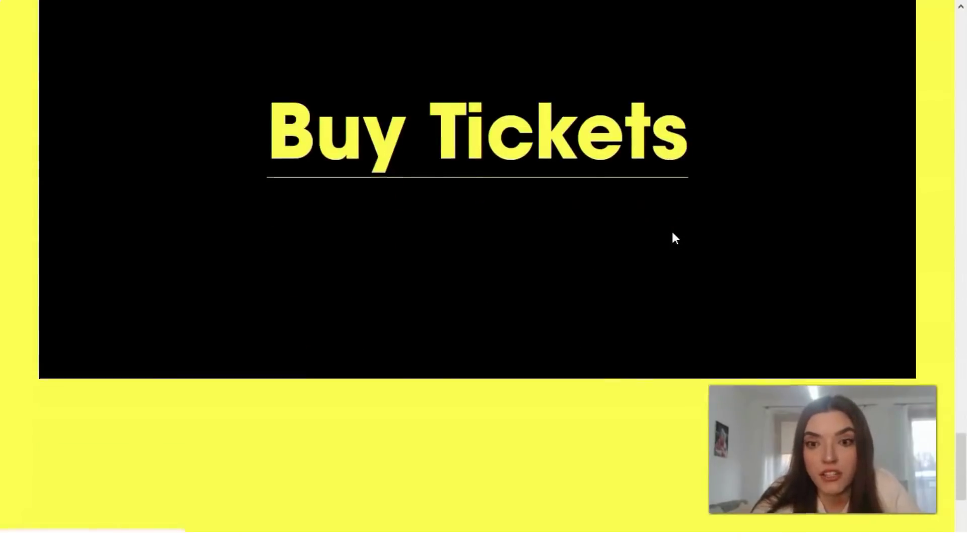
{"action": "scroll", "coordinate": [675, 238], "scroll_direction": "down", "scroll_amount": 5}
{"action": "scroll", "coordinate": [675, 237], "scroll_direction": "up", "scroll_amount": 20}
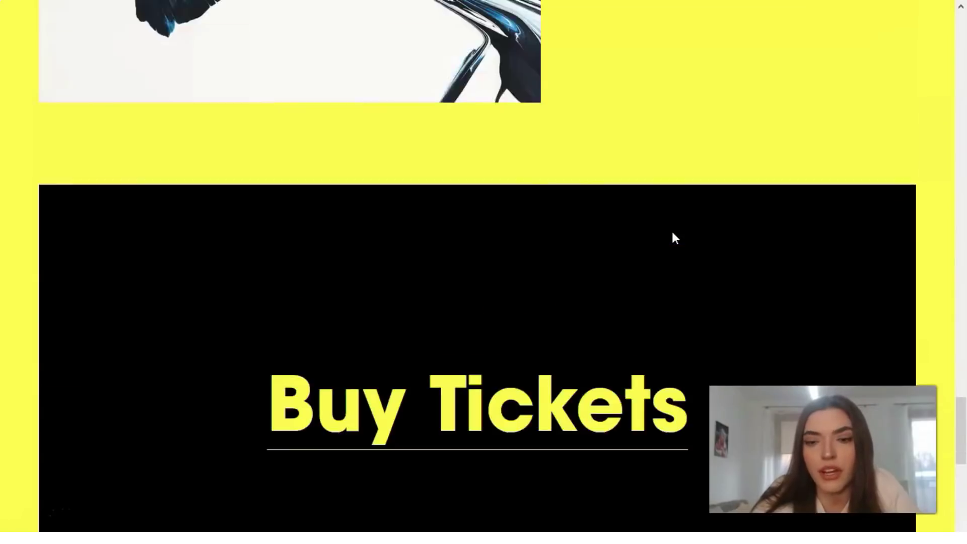
{"action": "scroll", "coordinate": [675, 239], "scroll_direction": "up", "scroll_amount": 12}
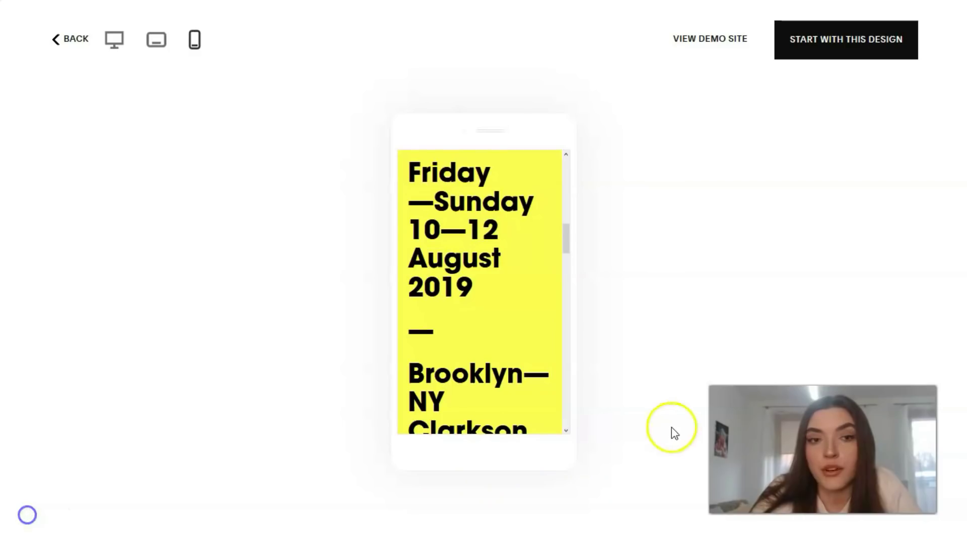
Step: Start a site from the Carmine design and look over the Pages panel and add-page options
{"action": "left_click", "coordinate": [830, 54]}
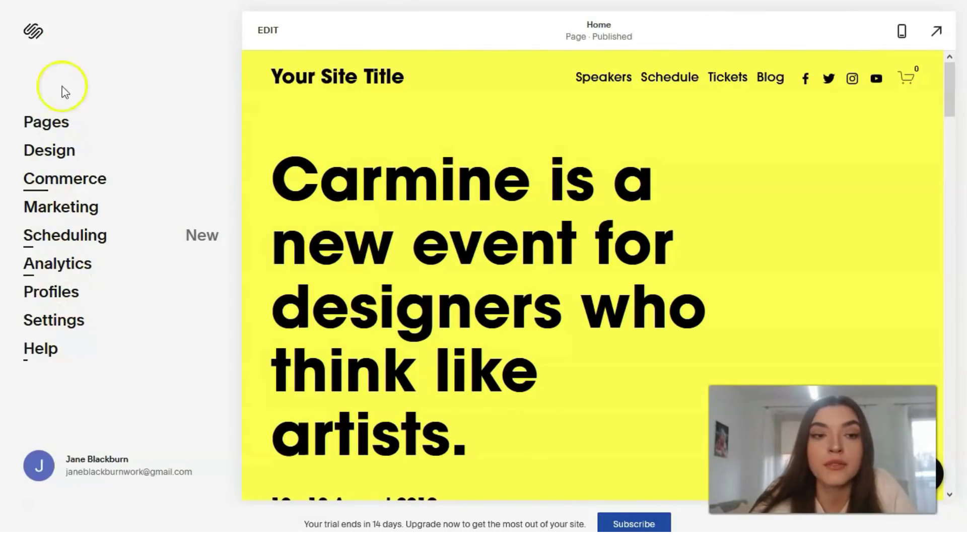
{"action": "left_click", "coordinate": [50, 119]}
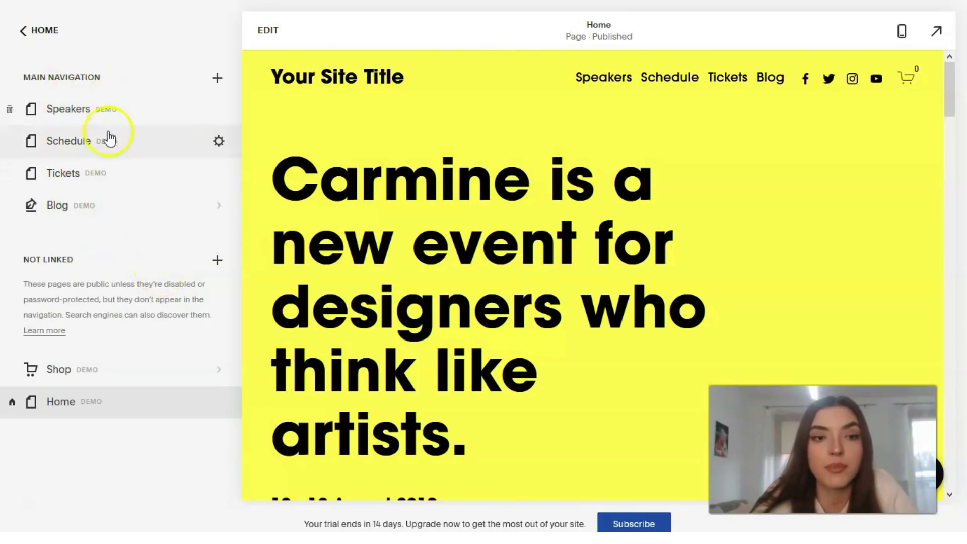
{"action": "left_click", "coordinate": [220, 78]}
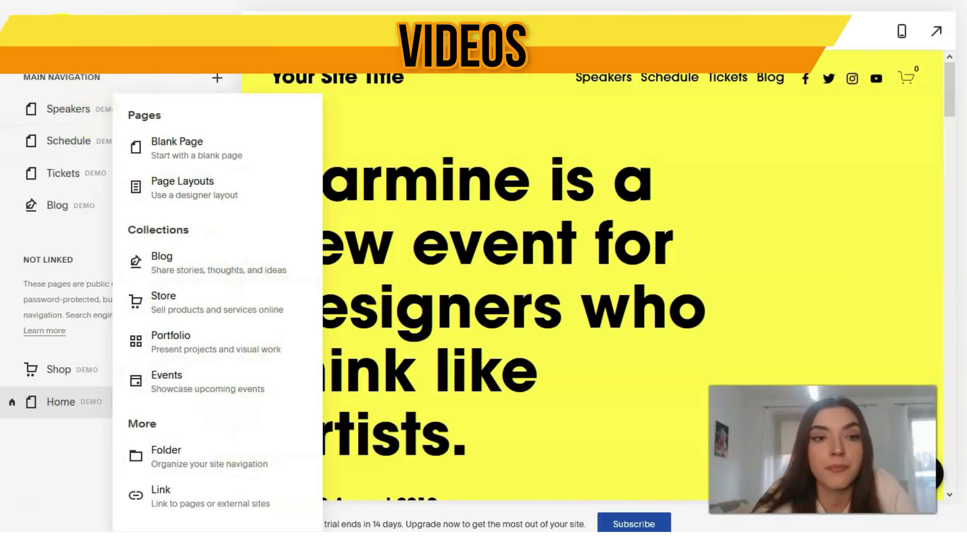
{"action": "left_click", "coordinate": [62, 33]}
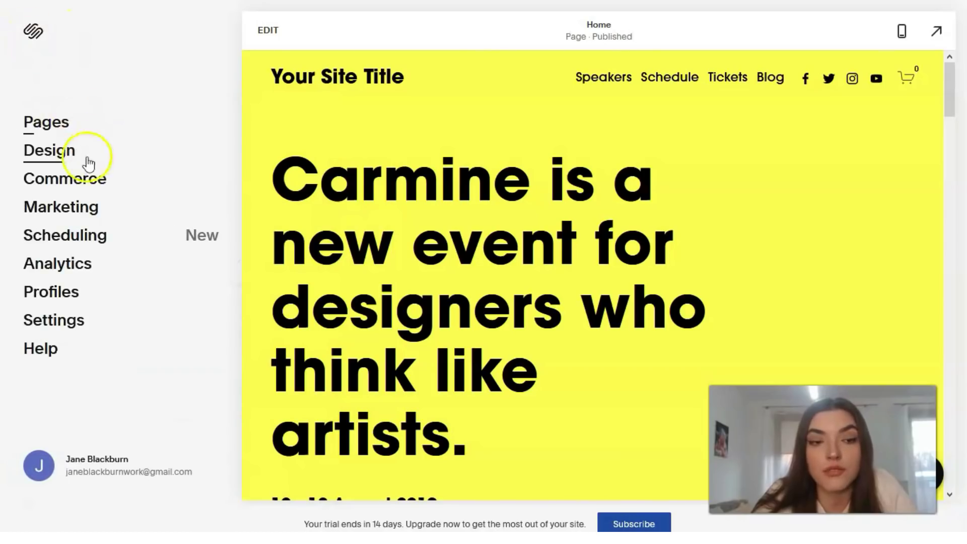
Step: Look at the site's font settings, then view Design > Colors with its yellow, beige and dark green palette
{"action": "left_click", "coordinate": [46, 160]}
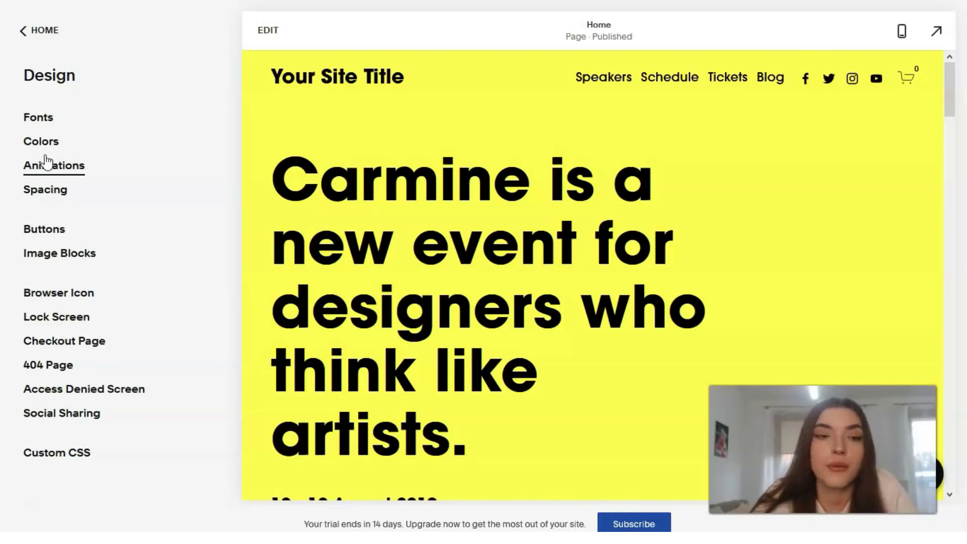
{"action": "left_click", "coordinate": [43, 122]}
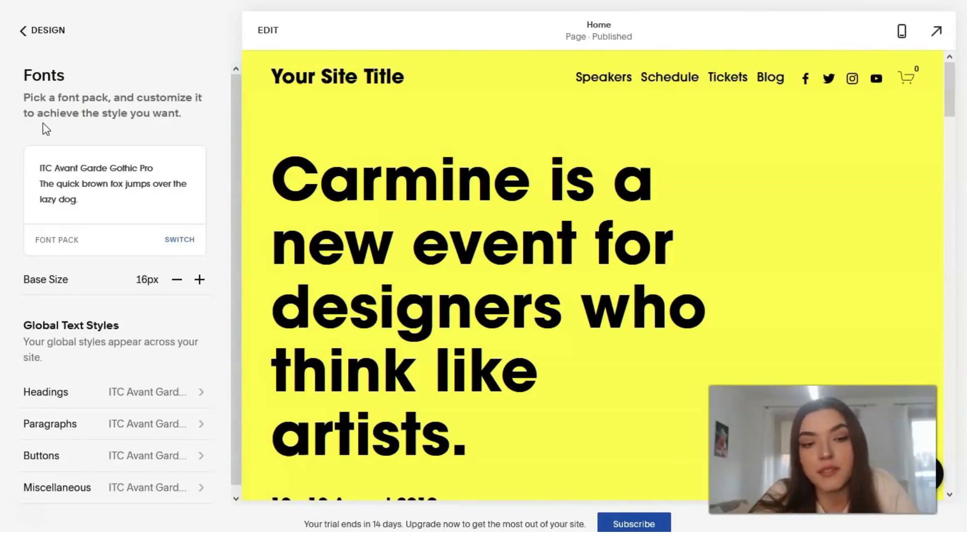
{"action": "scroll", "coordinate": [71, 191], "scroll_direction": "down", "scroll_amount": 1}
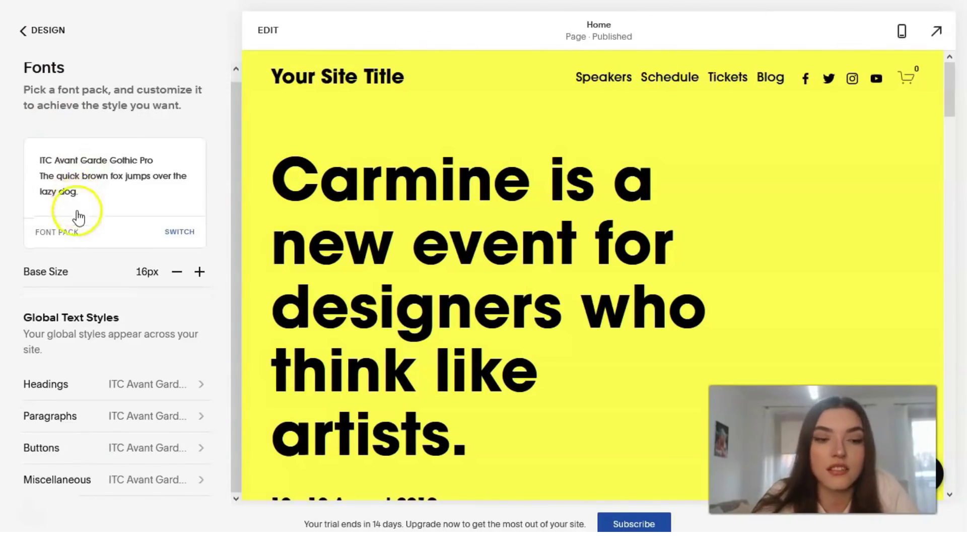
{"action": "scroll", "coordinate": [101, 280], "scroll_direction": "up", "scroll_amount": 1}
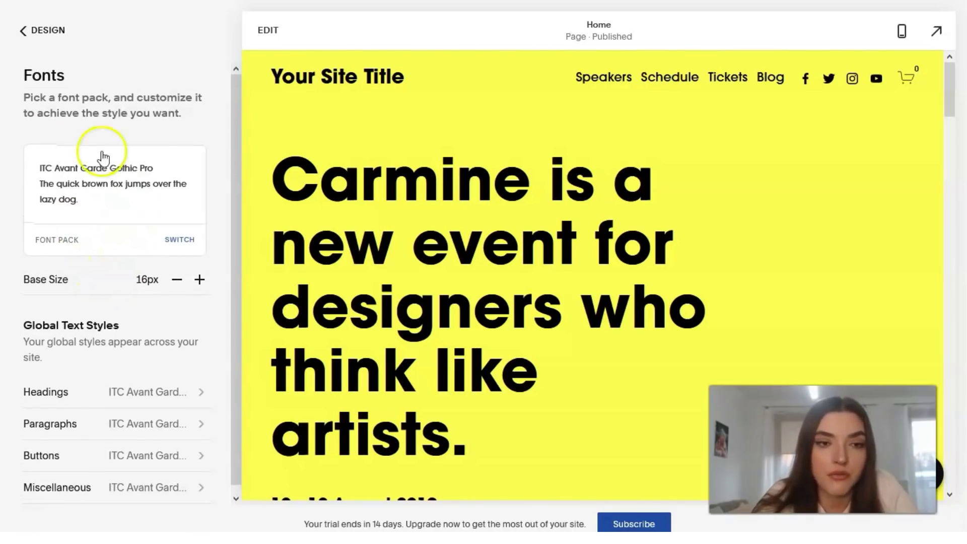
{"action": "left_click", "coordinate": [29, 33]}
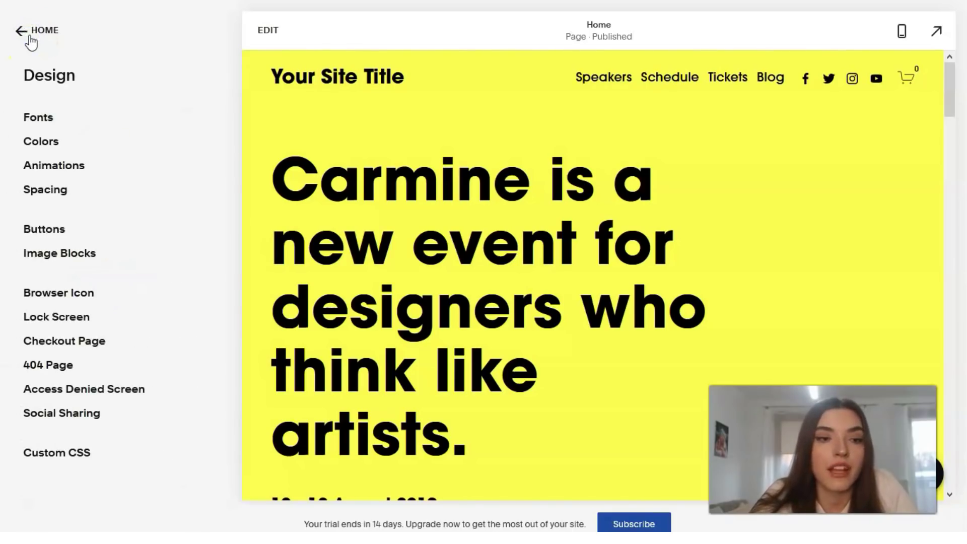
{"action": "left_click", "coordinate": [46, 142]}
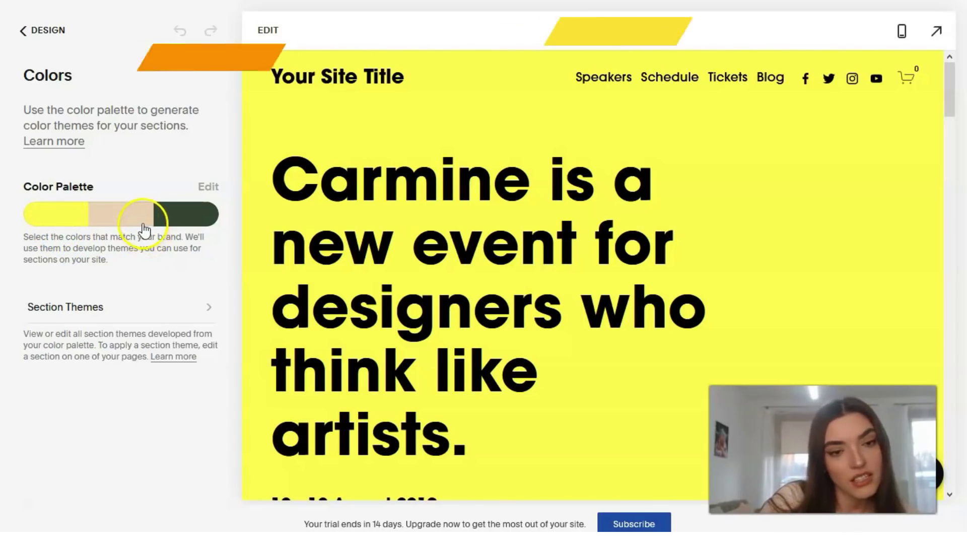
Step: Open the palette's custom colour picker, then close it and return to the design settings list
{"action": "left_click", "coordinate": [208, 187]}
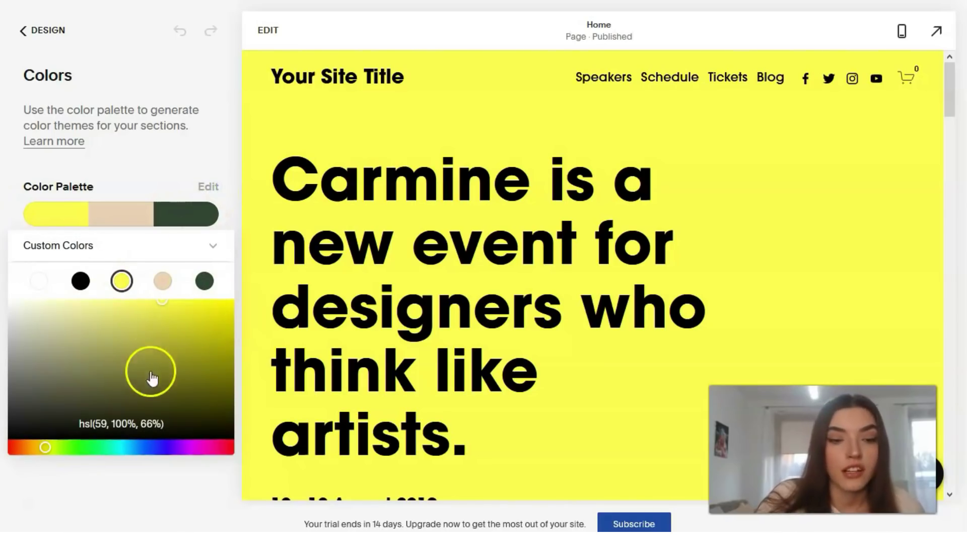
{"action": "left_click", "coordinate": [62, 40]}
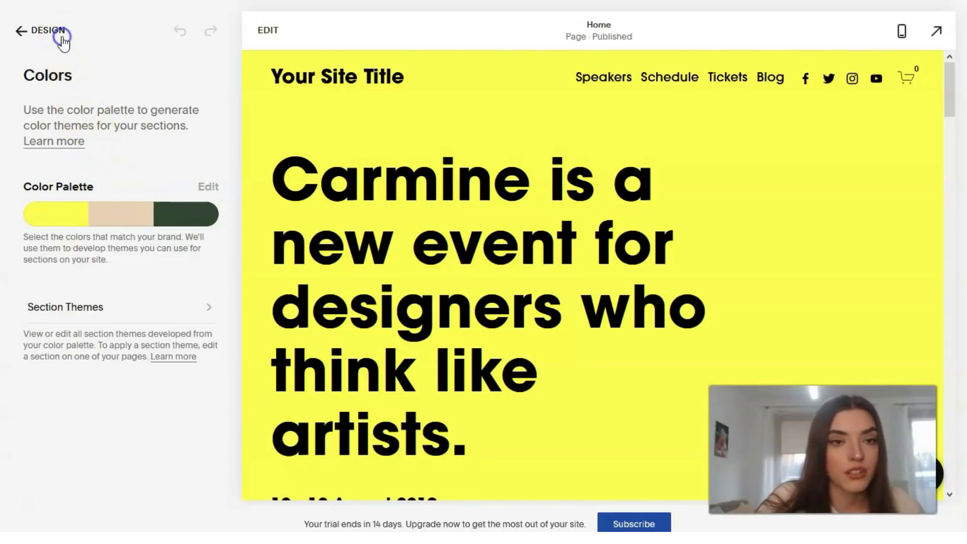
{"action": "left_click", "coordinate": [62, 39]}
Step: Set button Style to Outline, Shape to Rounded, padding 1.6rem, then go back to Home
{"action": "left_click", "coordinate": [38, 230]}
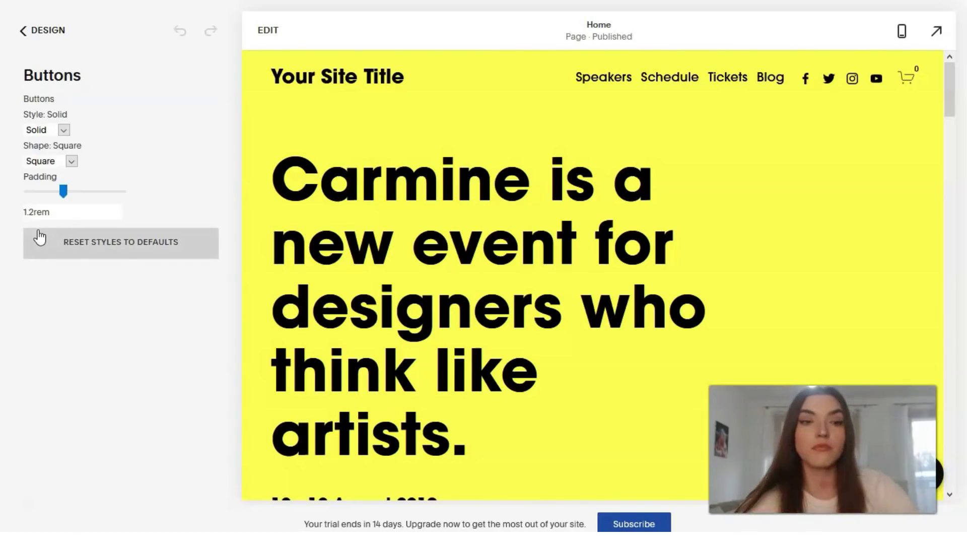
{"action": "left_click", "coordinate": [65, 129]}
{"action": "left_click", "coordinate": [61, 161]}
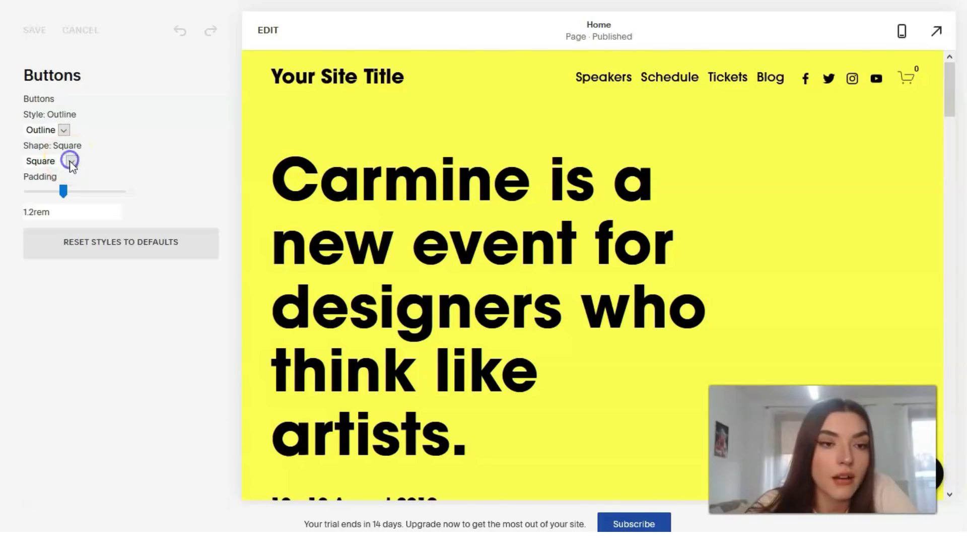
{"action": "left_click", "coordinate": [71, 160]}
{"action": "left_click", "coordinate": [65, 192]}
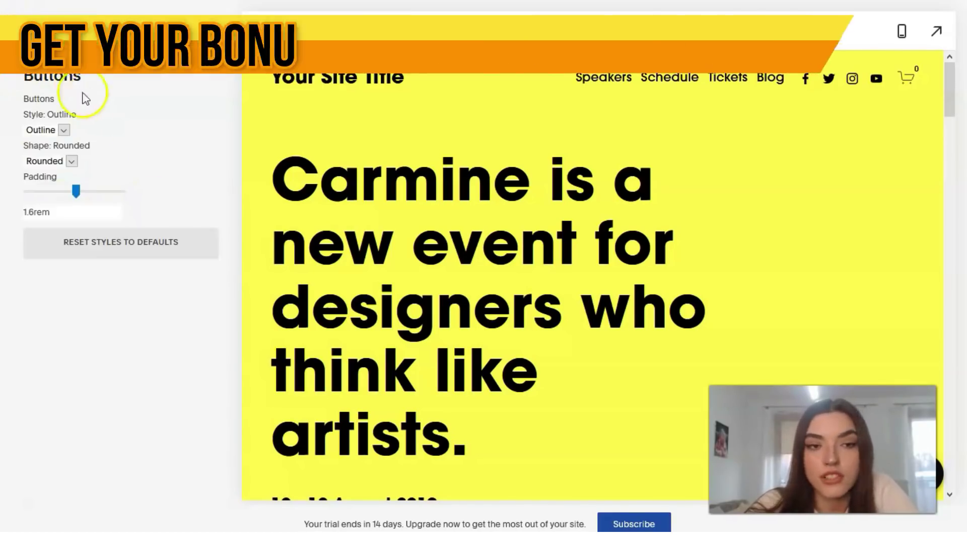
{"action": "left_click", "coordinate": [15, 75]}
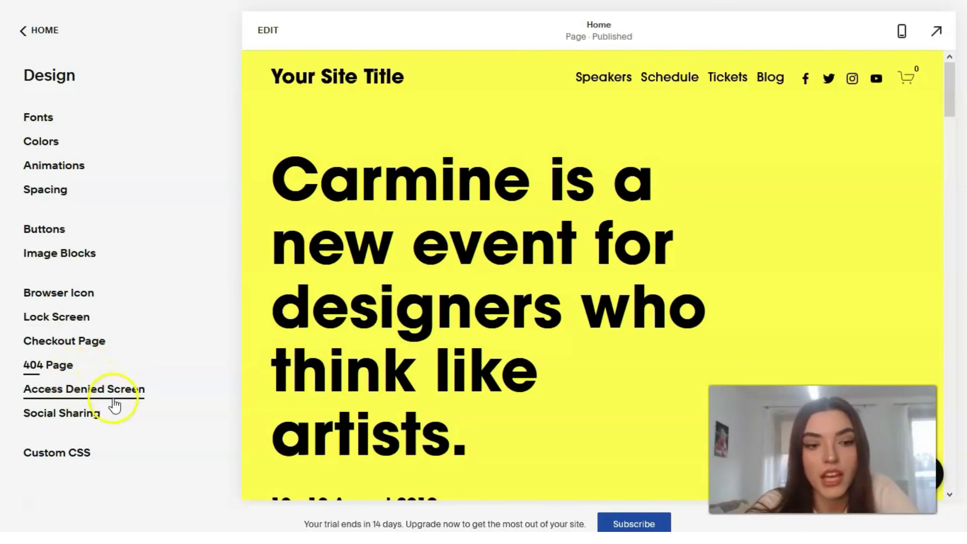
{"action": "left_click", "coordinate": [35, 30]}
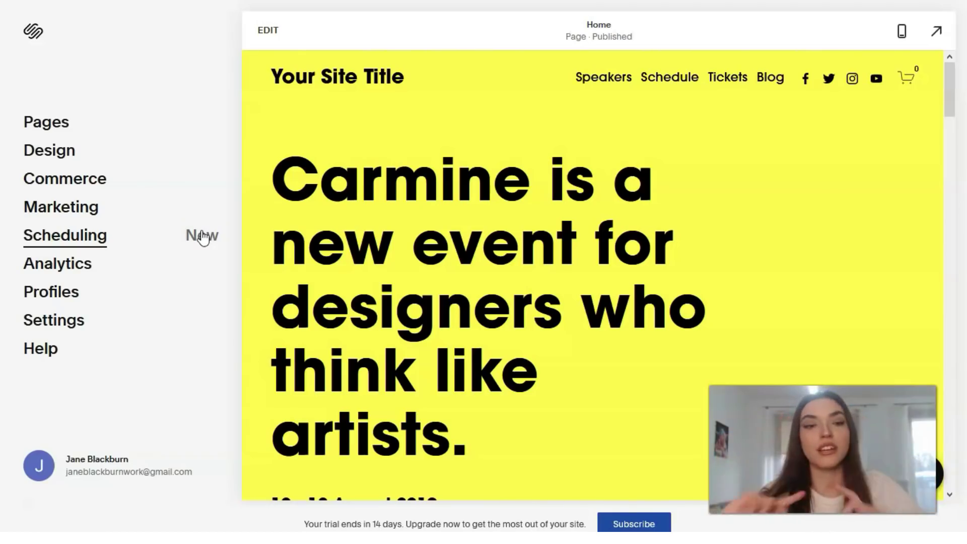
{"action": "left_click", "coordinate": [75, 182]}
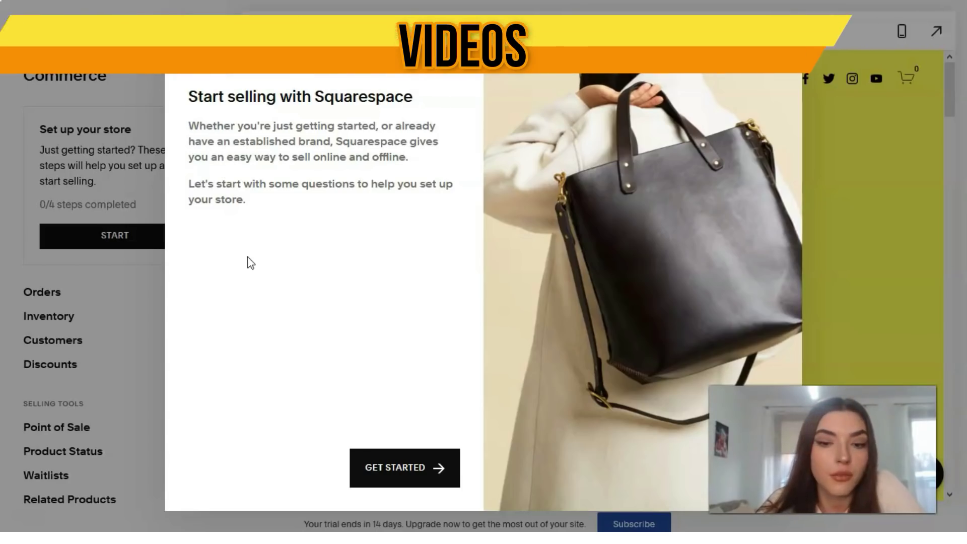
{"action": "left_click", "coordinate": [199, 73]}
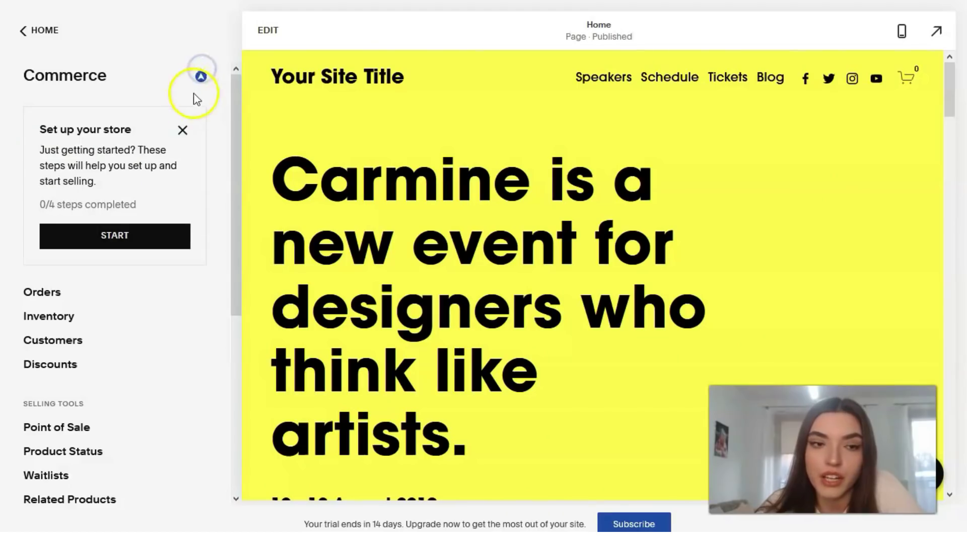
{"action": "scroll", "coordinate": [134, 207], "scroll_direction": "down", "scroll_amount": 4}
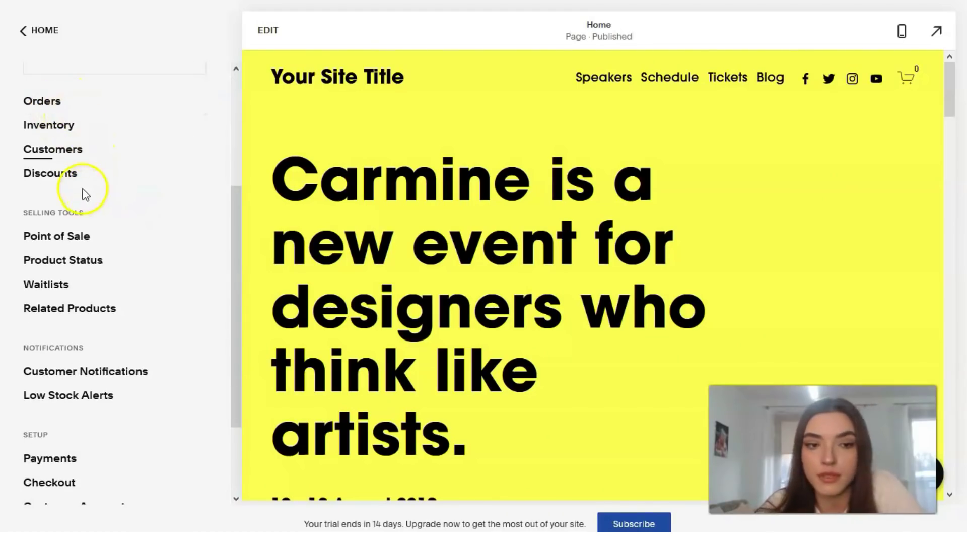
{"action": "scroll", "coordinate": [84, 192], "scroll_direction": "down", "scroll_amount": 3}
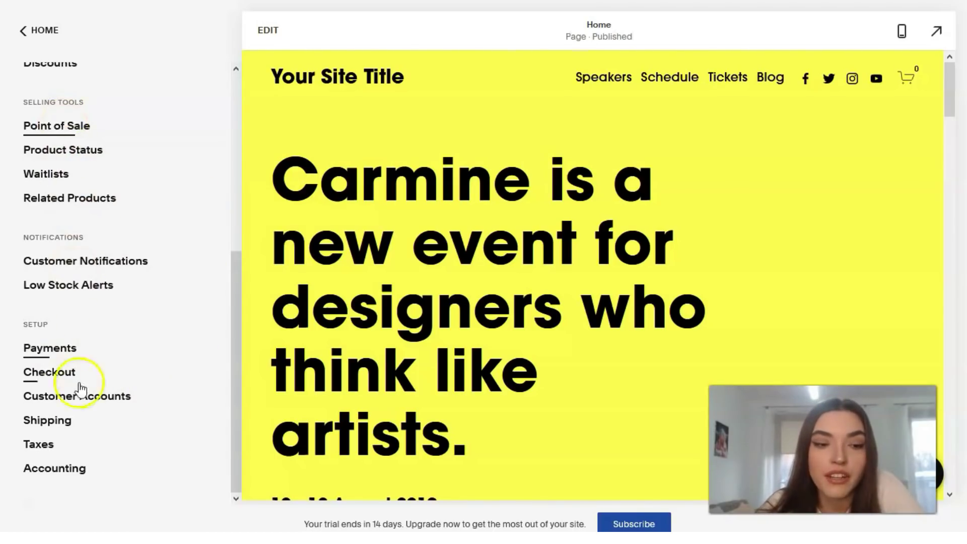
{"action": "left_click", "coordinate": [76, 353]}
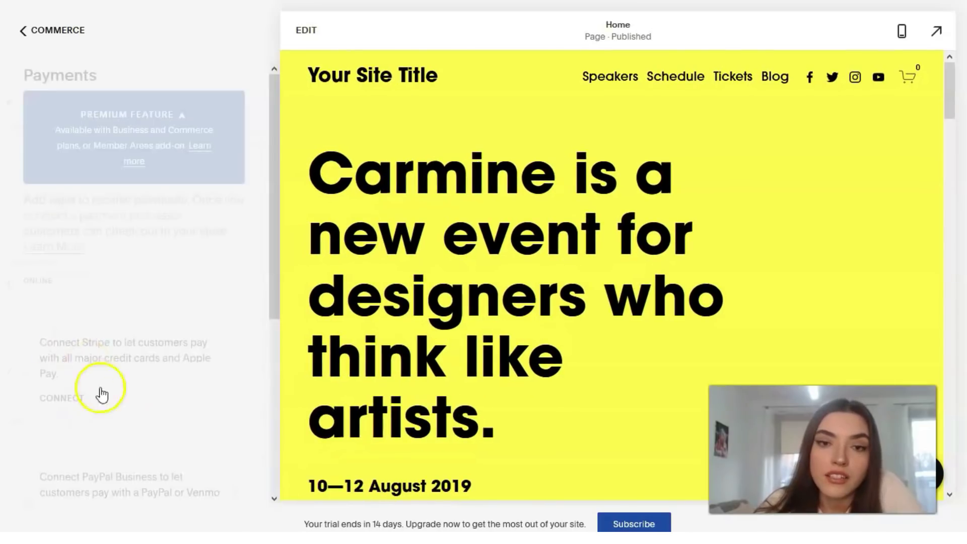
{"action": "left_click", "coordinate": [33, 31]}
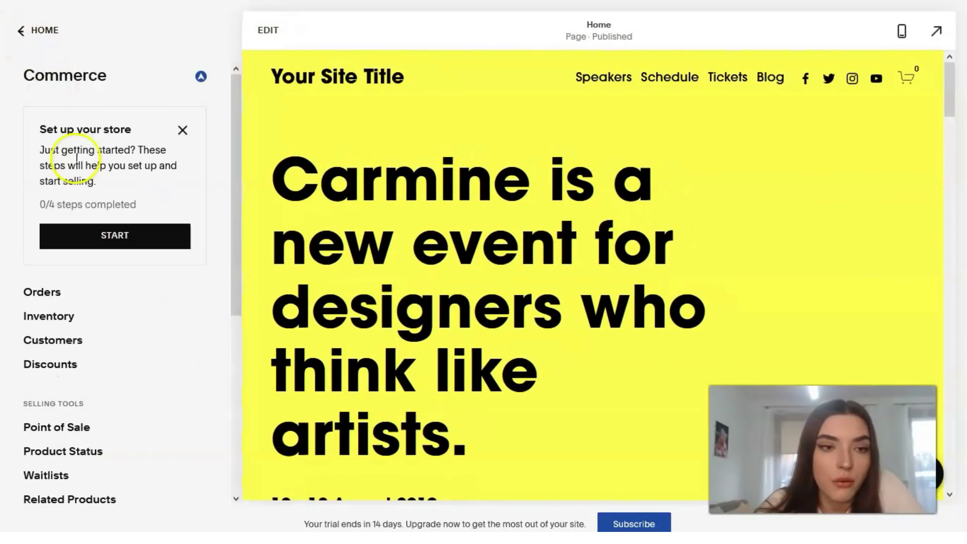
{"action": "left_click", "coordinate": [59, 432]}
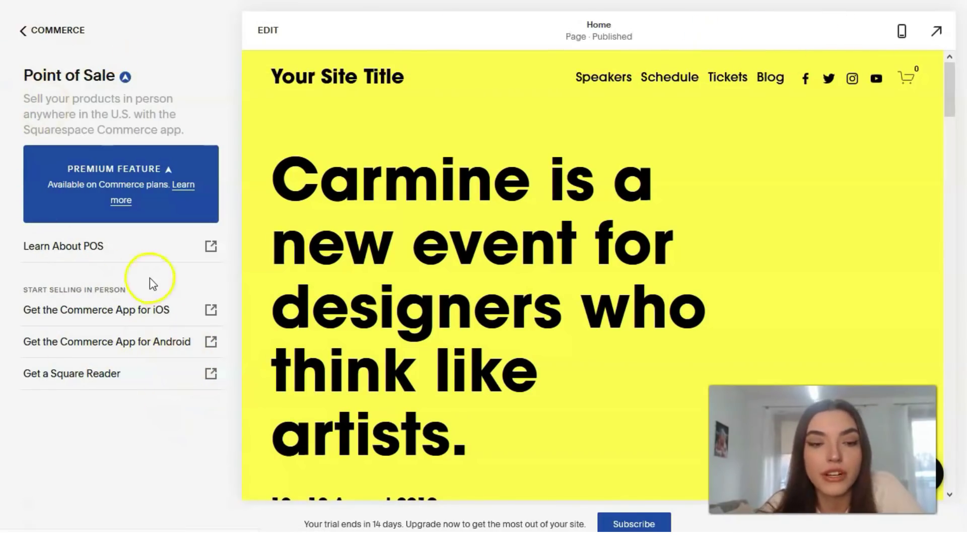
{"action": "left_click", "coordinate": [23, 30]}
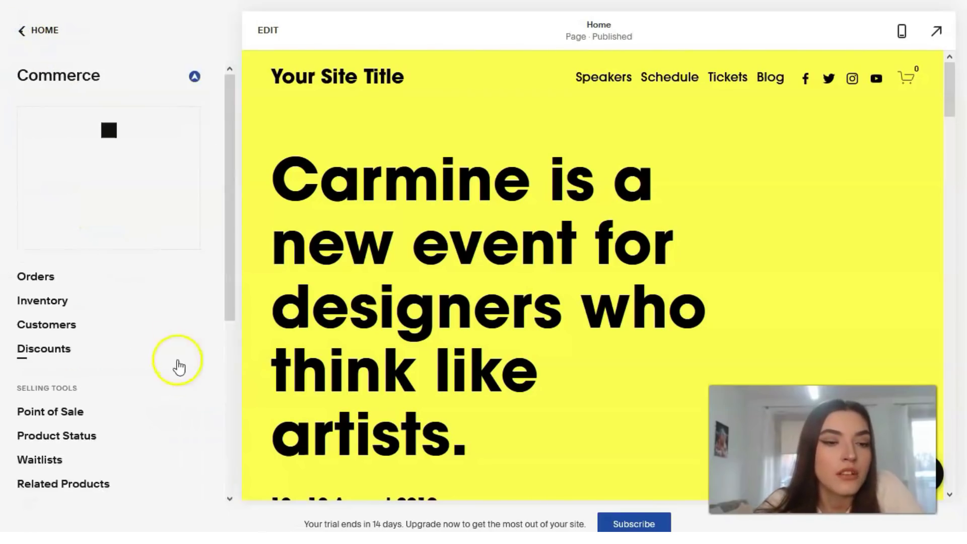
{"action": "scroll", "coordinate": [151, 403], "scroll_direction": "down", "scroll_amount": 4}
{"action": "scroll", "coordinate": [151, 403], "scroll_direction": "up", "scroll_amount": 4}
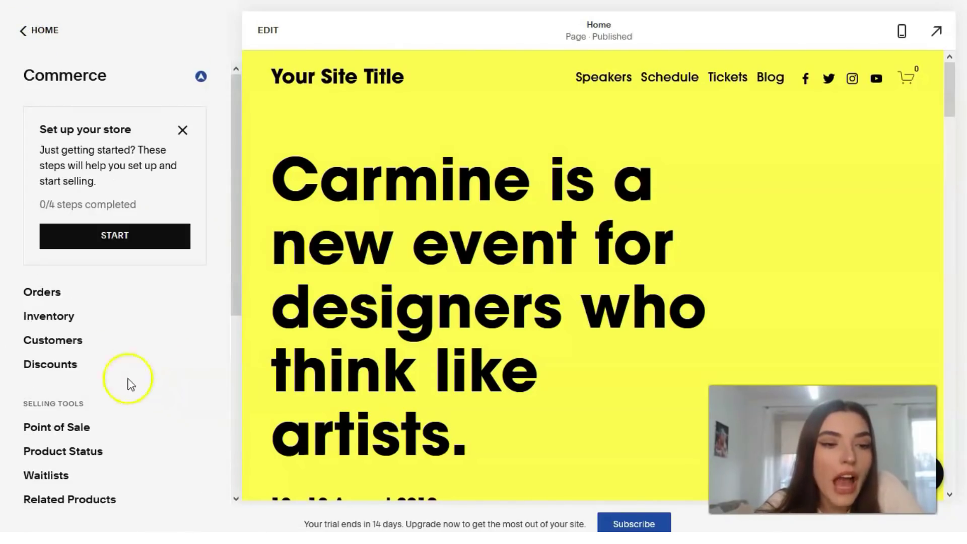
{"action": "left_click", "coordinate": [54, 296]}
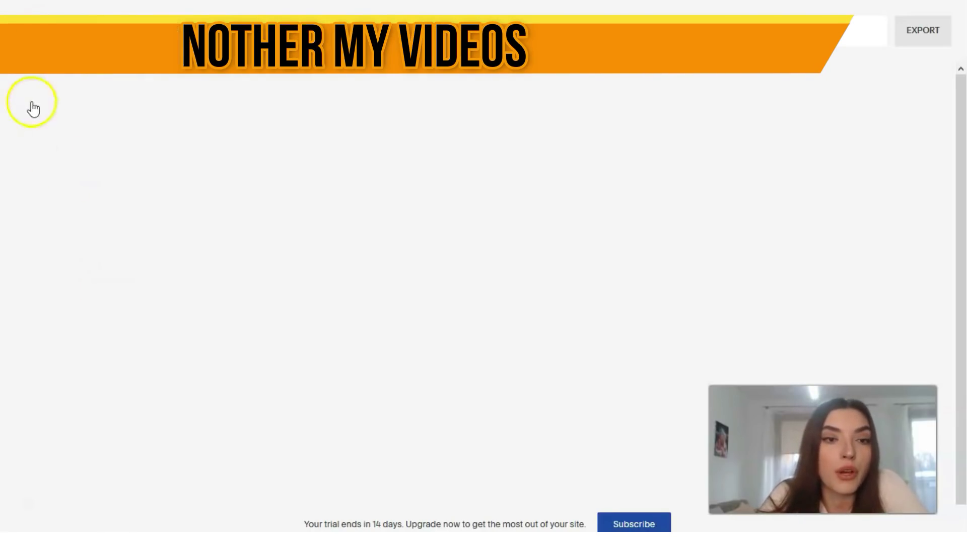
{"action": "key", "text": "F11"}
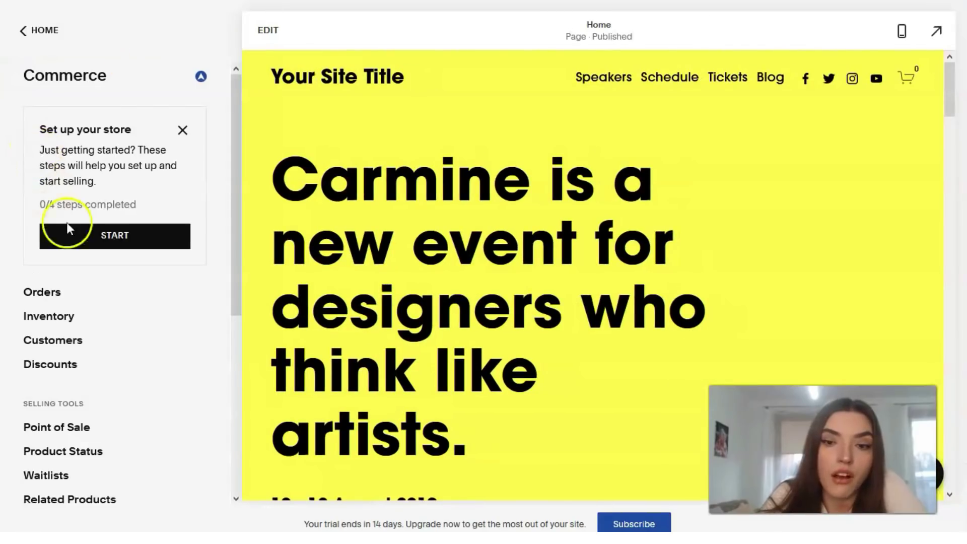
{"action": "scroll", "coordinate": [123, 310], "scroll_direction": "down", "scroll_amount": 1}
{"action": "scroll", "coordinate": [123, 310], "scroll_direction": "down", "scroll_amount": 3}
{"action": "left_click", "coordinate": [20, 30]}
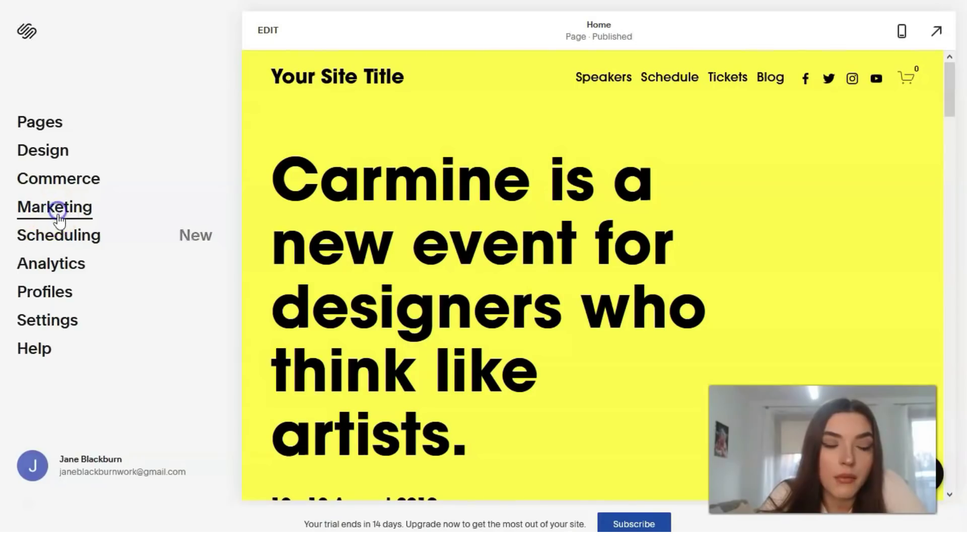
Step: Open Marketing > Email Campaigns, dismiss its introduction, then return to the Marketing tools list
{"action": "left_click", "coordinate": [56, 209]}
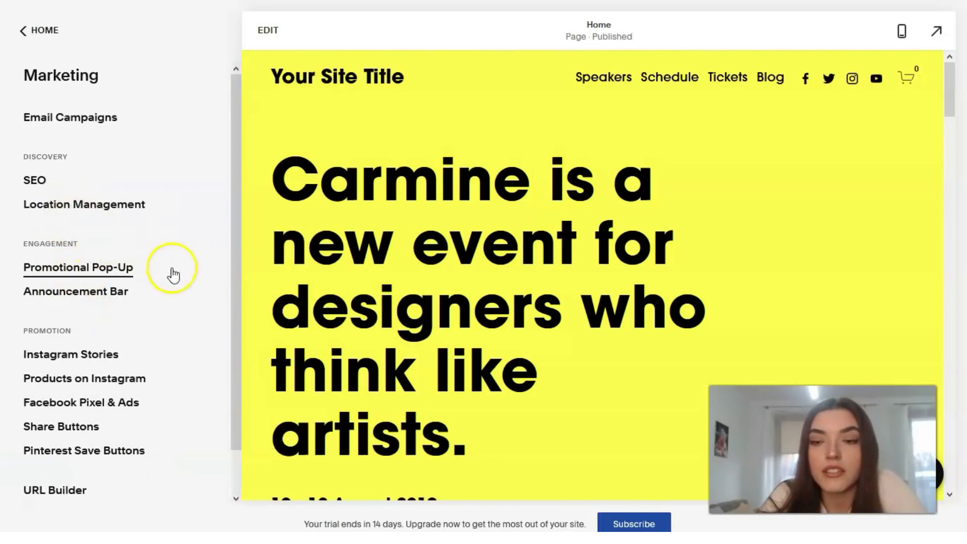
{"action": "left_click", "coordinate": [88, 116]}
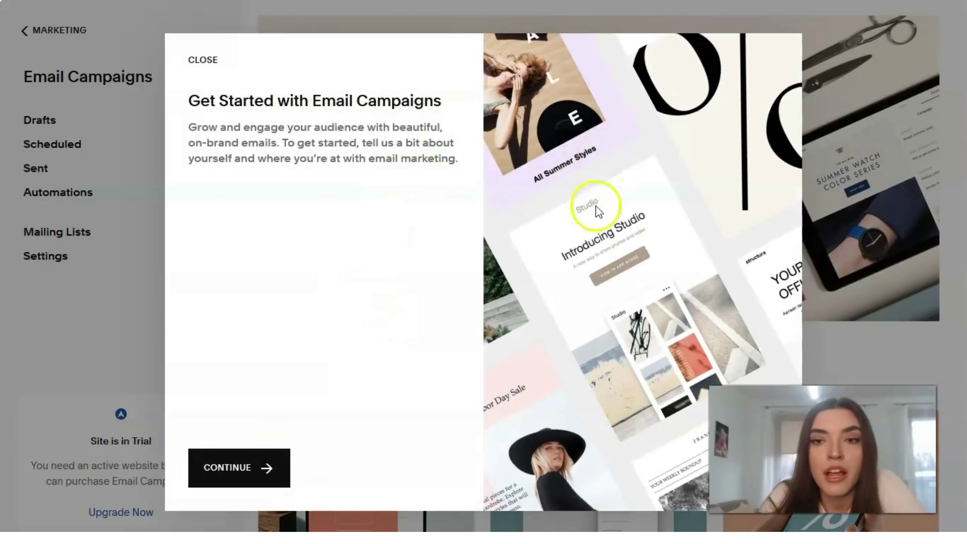
{"action": "left_click", "coordinate": [203, 60]}
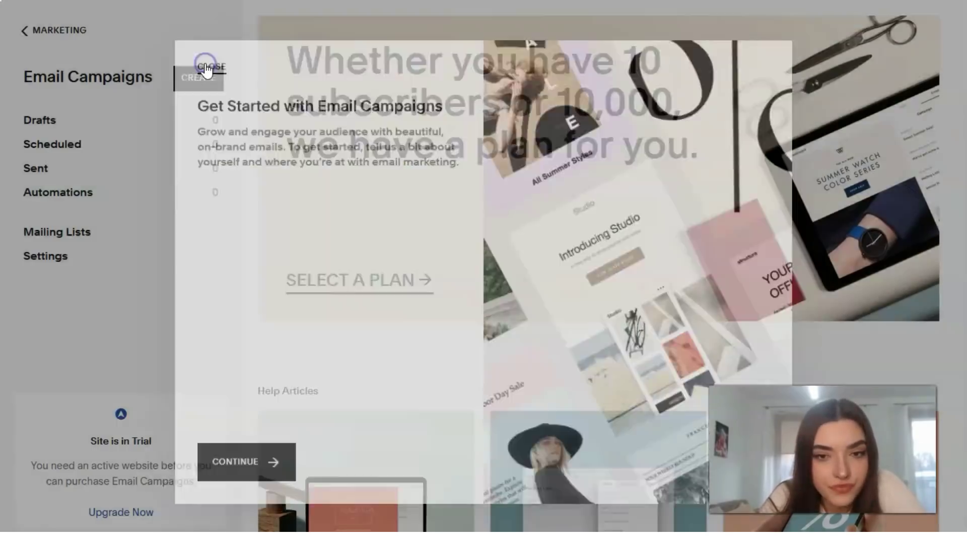
{"action": "scroll", "coordinate": [455, 285], "scroll_direction": "down", "scroll_amount": 3}
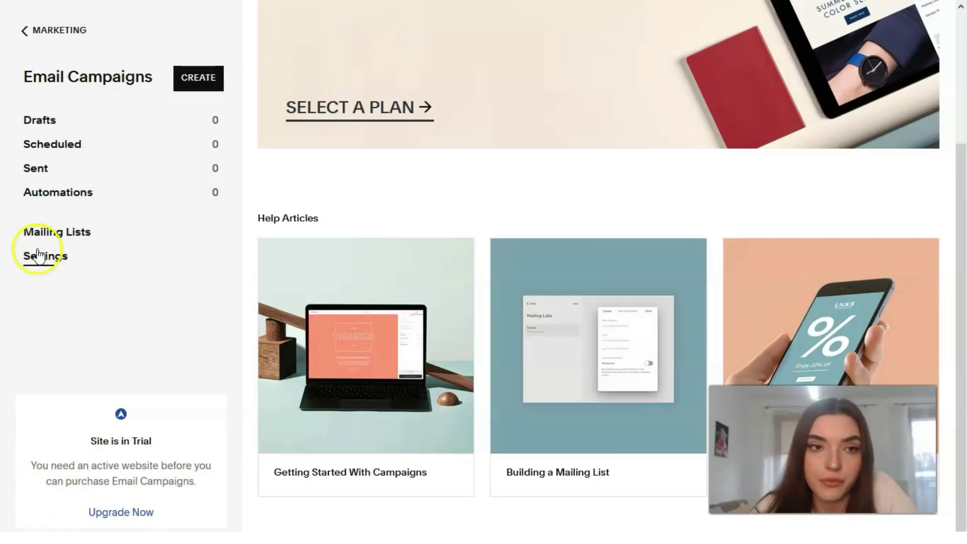
{"action": "left_click", "coordinate": [24, 31]}
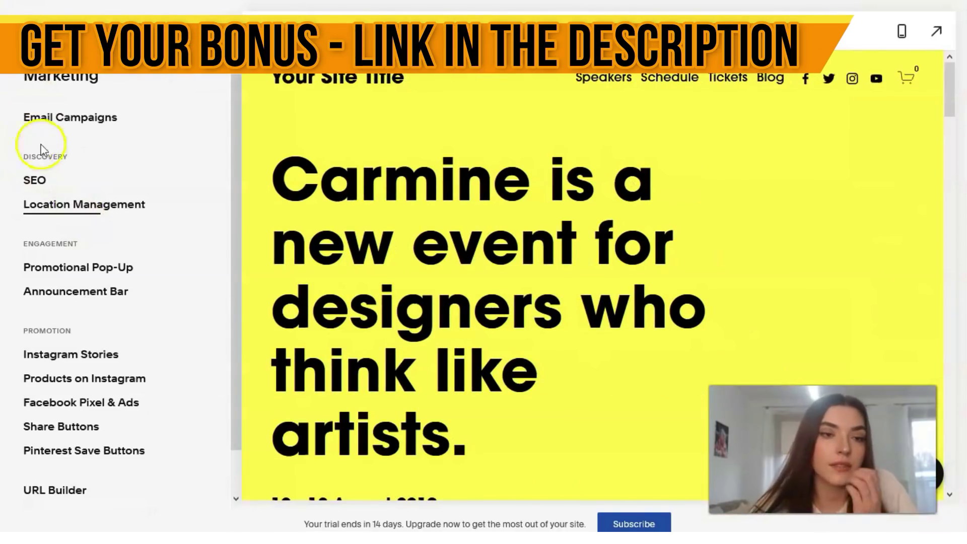
Step: Review the SEO search appearance settings with the %s title format, then go back to Home
{"action": "left_click", "coordinate": [38, 185]}
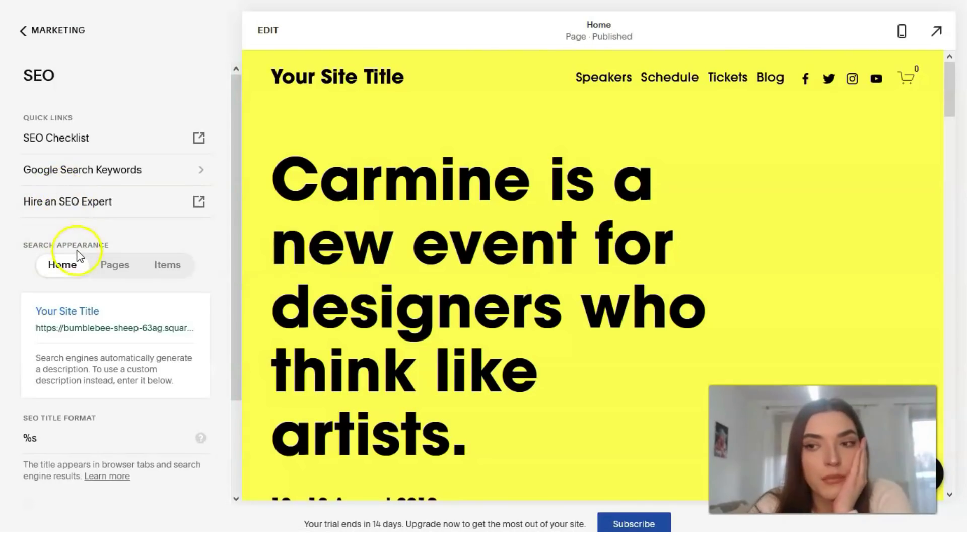
{"action": "scroll", "coordinate": [75, 251], "scroll_direction": "down", "scroll_amount": 2}
{"action": "scroll", "coordinate": [78, 256], "scroll_direction": "up", "scroll_amount": 2}
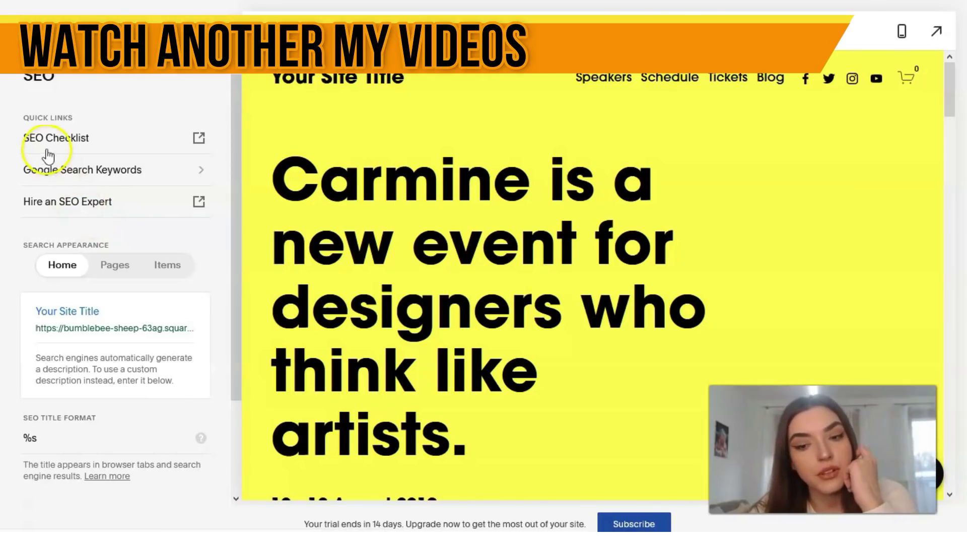
{"action": "left_click", "coordinate": [30, 53]}
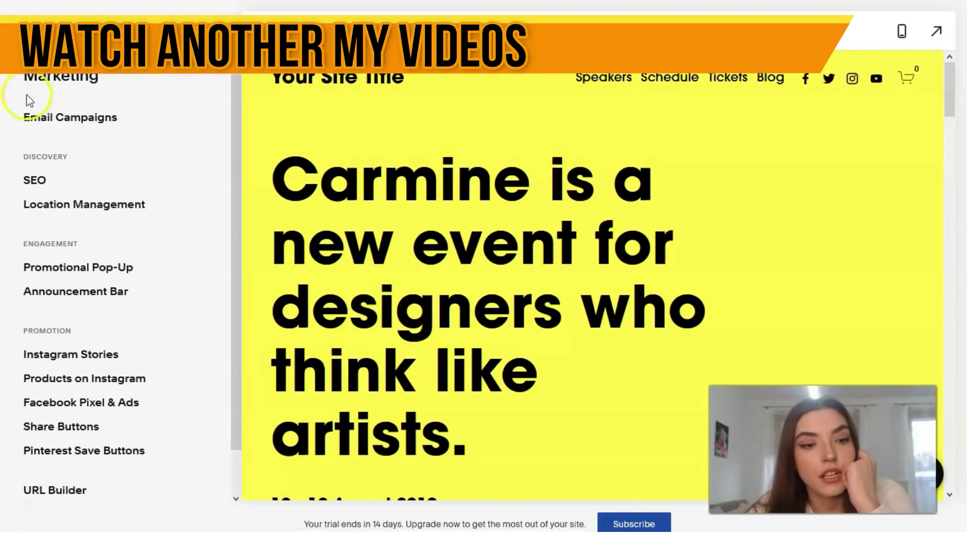
{"action": "left_click", "coordinate": [29, 34]}
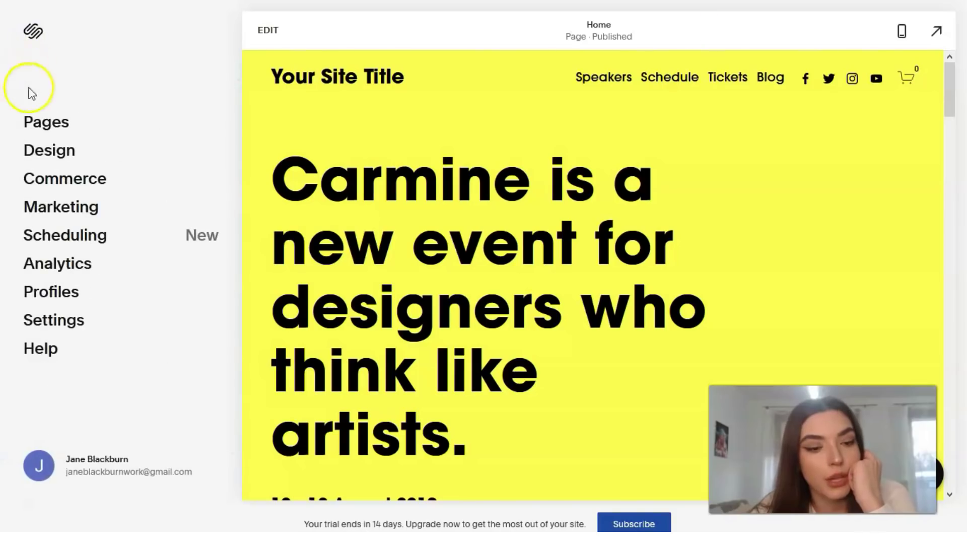
Step: Browse the Sales analytics report, then return to the main menu beside the Home page preview
{"action": "left_click", "coordinate": [73, 270]}
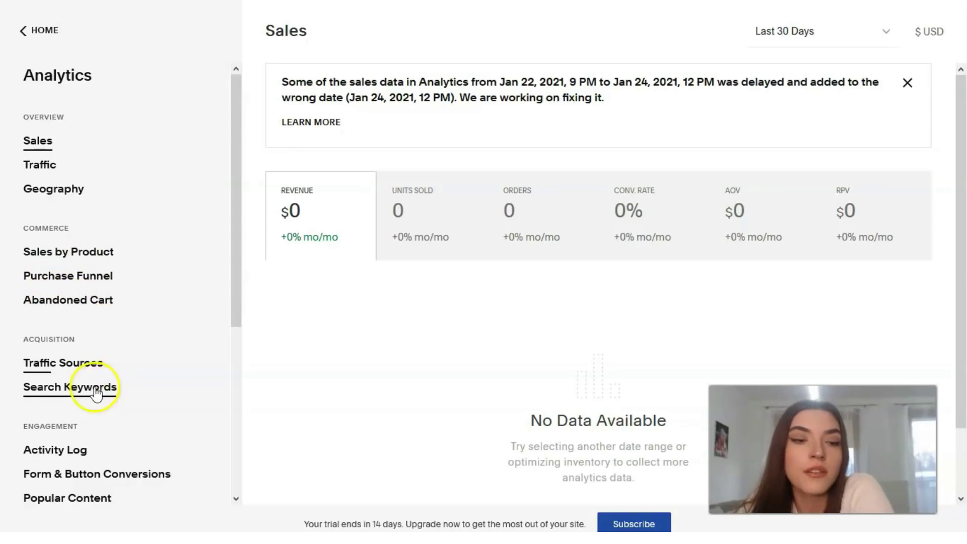
{"action": "scroll", "coordinate": [177, 383], "scroll_direction": "down", "scroll_amount": 3}
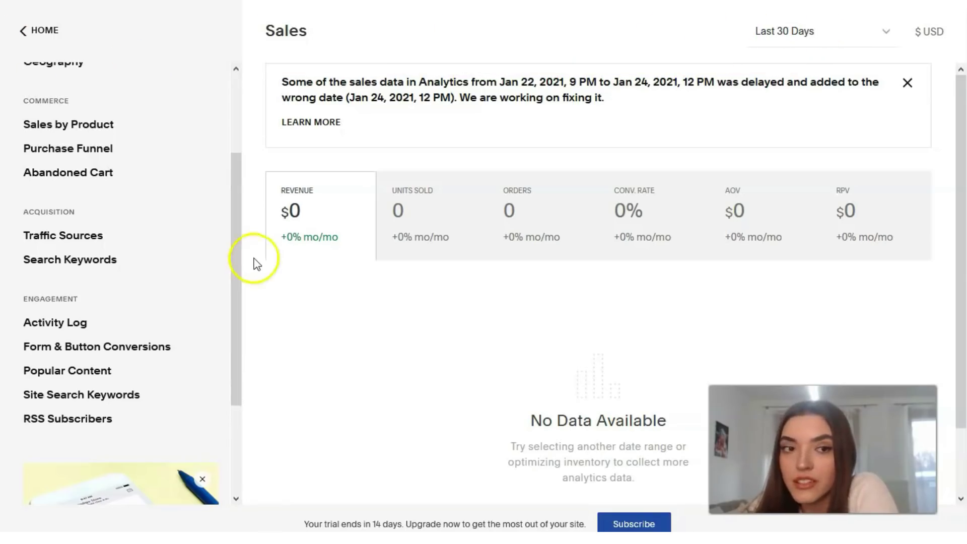
{"action": "left_click", "coordinate": [34, 30]}
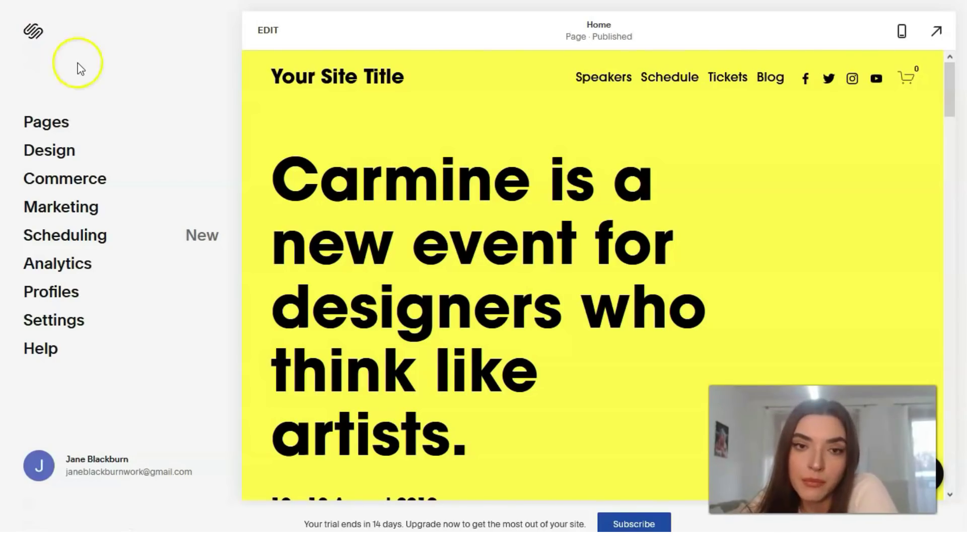
Step: Put the Carmine Home page into edit mode and look over its designers-who-think-like-artists headline
{"action": "left_click", "coordinate": [275, 31]}
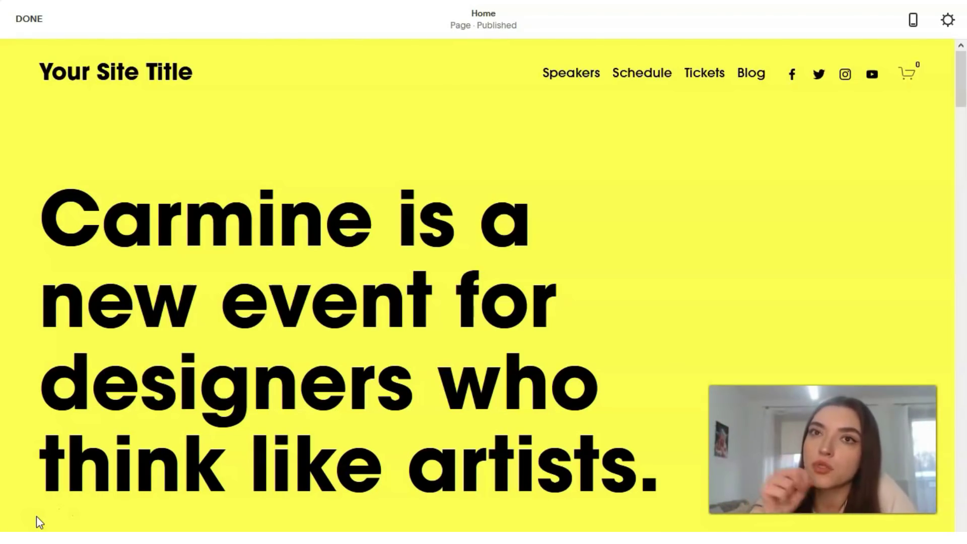
{"action": "mouse_move", "coordinate": [126, 453]}
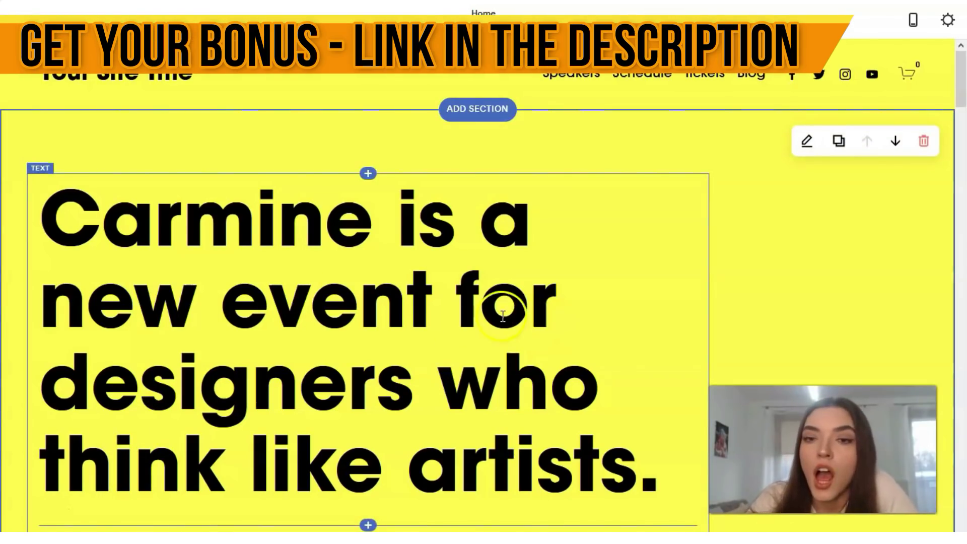
{"action": "mouse_move", "coordinate": [518, 86]}
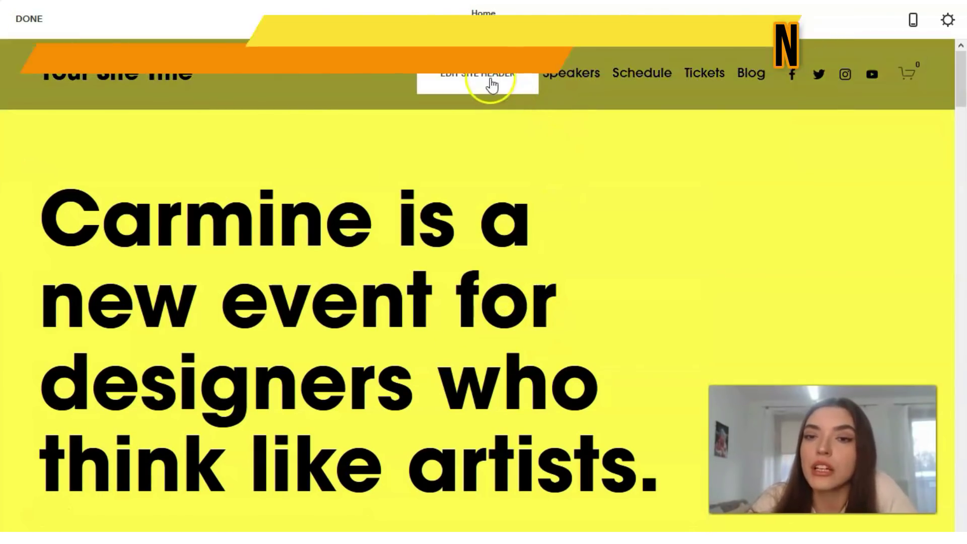
{"action": "mouse_move", "coordinate": [323, 303]}
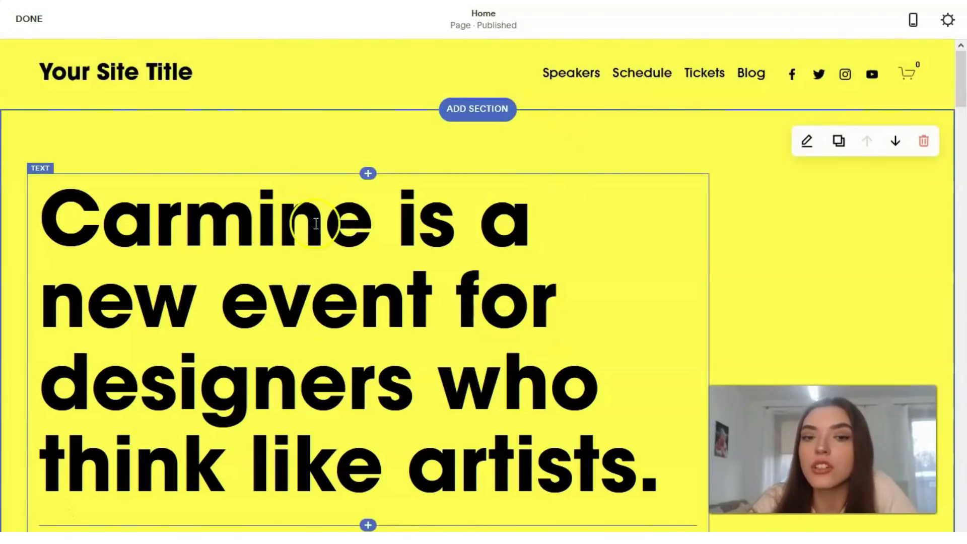
{"action": "scroll", "coordinate": [399, 309], "scroll_direction": "down", "scroll_amount": 5}
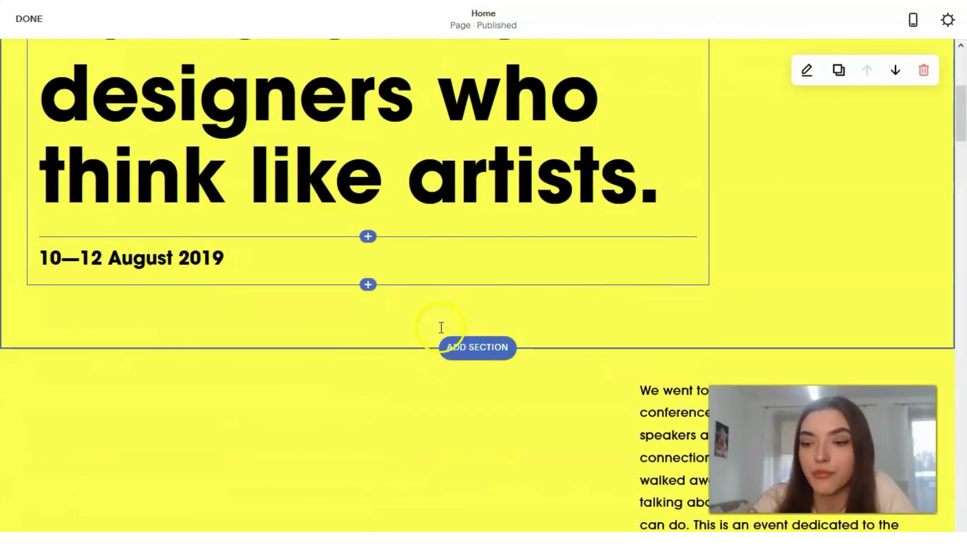
{"action": "scroll", "coordinate": [440, 336], "scroll_direction": "up", "scroll_amount": 5}
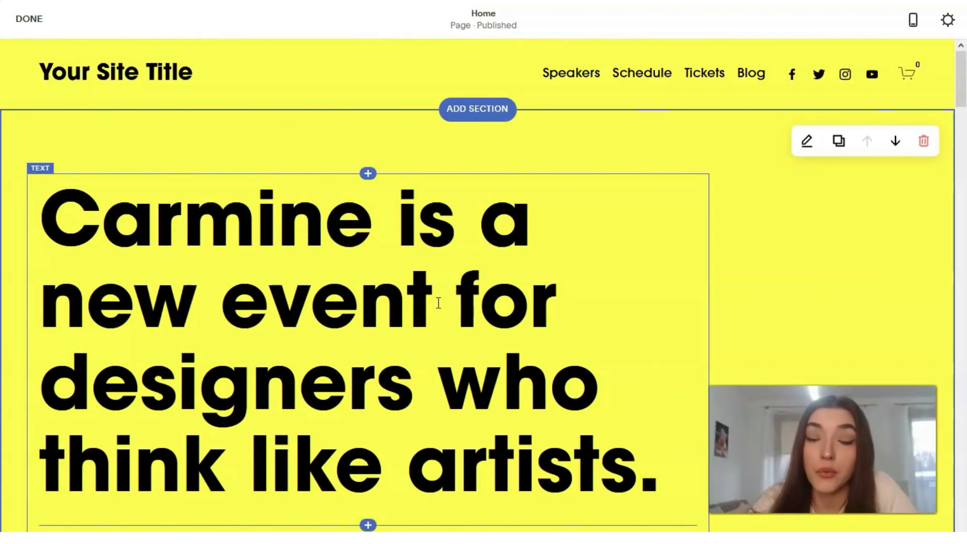
Step: Insert the first yellow Quote section template above the Carmine hero
{"action": "left_click", "coordinate": [473, 109]}
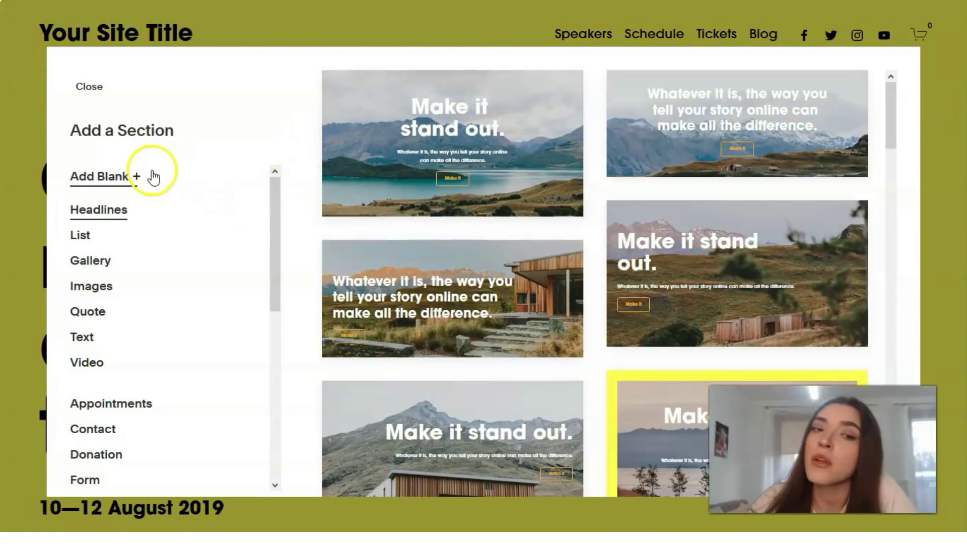
{"action": "scroll", "coordinate": [154, 179], "scroll_direction": "down", "scroll_amount": 7}
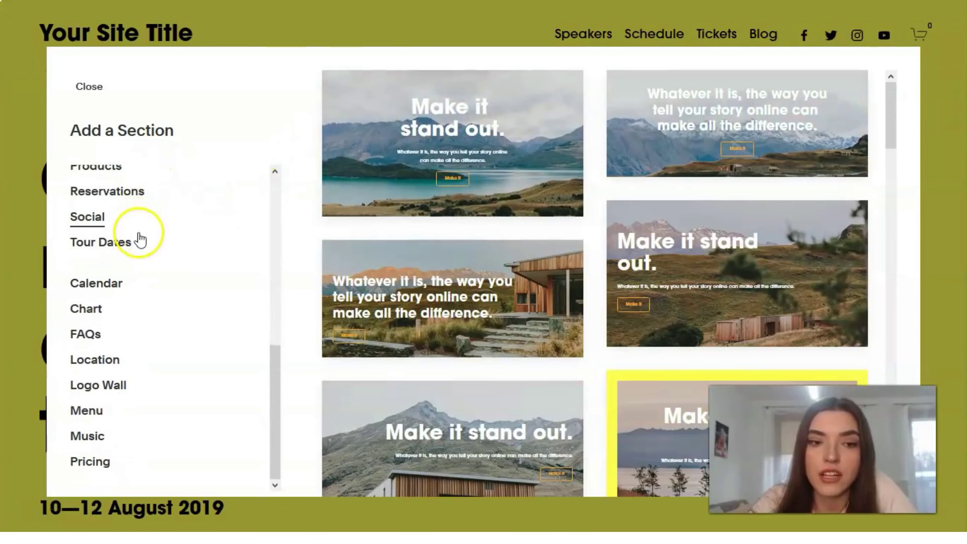
{"action": "scroll", "coordinate": [143, 234], "scroll_direction": "up", "scroll_amount": 7}
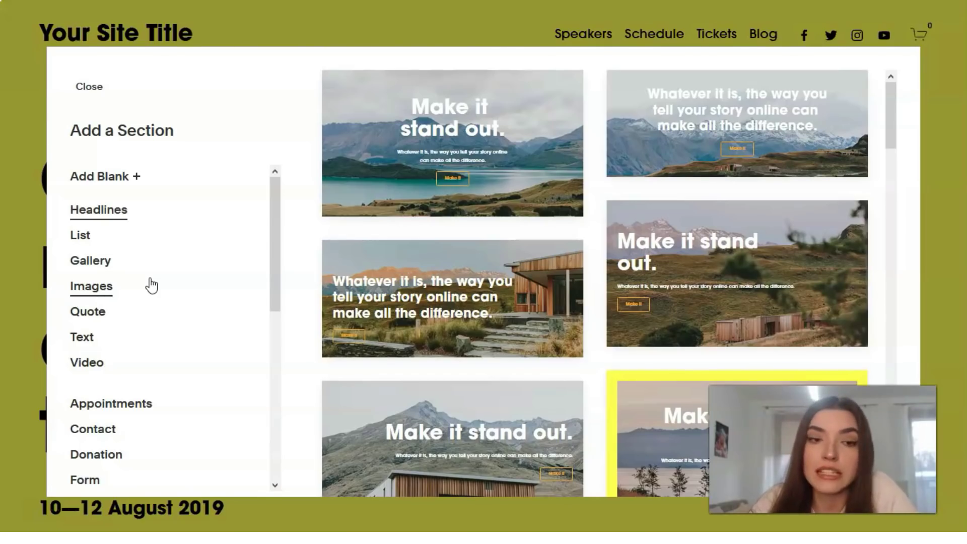
{"action": "left_click", "coordinate": [108, 266]}
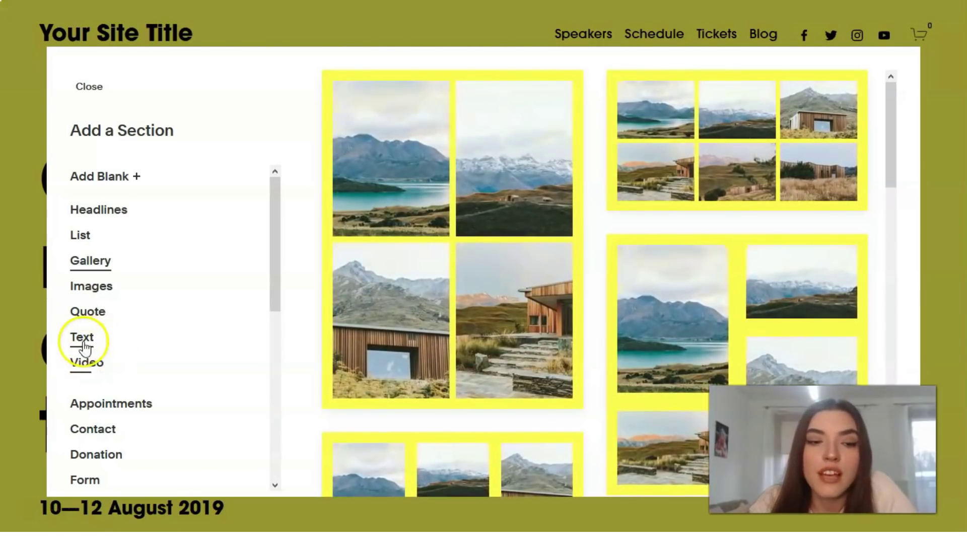
{"action": "left_click", "coordinate": [86, 314]}
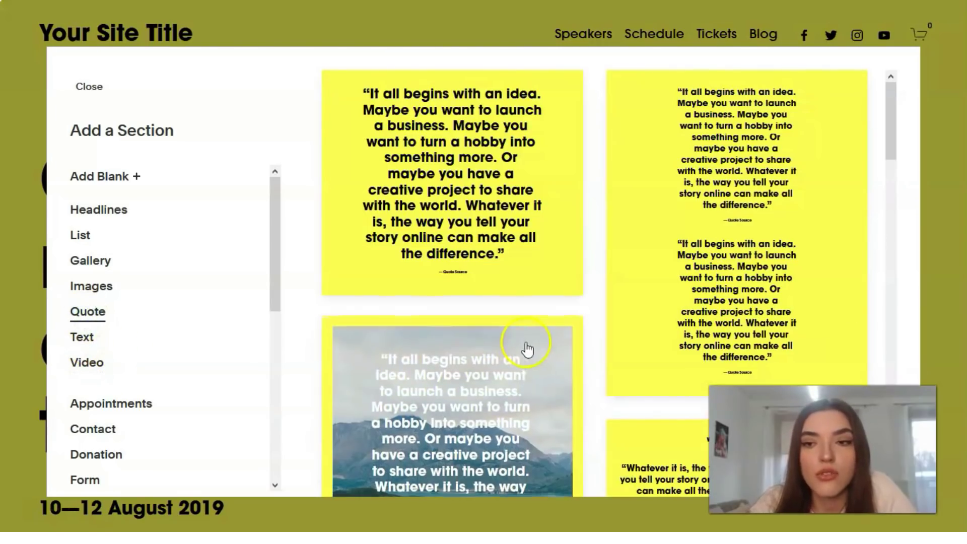
{"action": "left_click", "coordinate": [492, 220]}
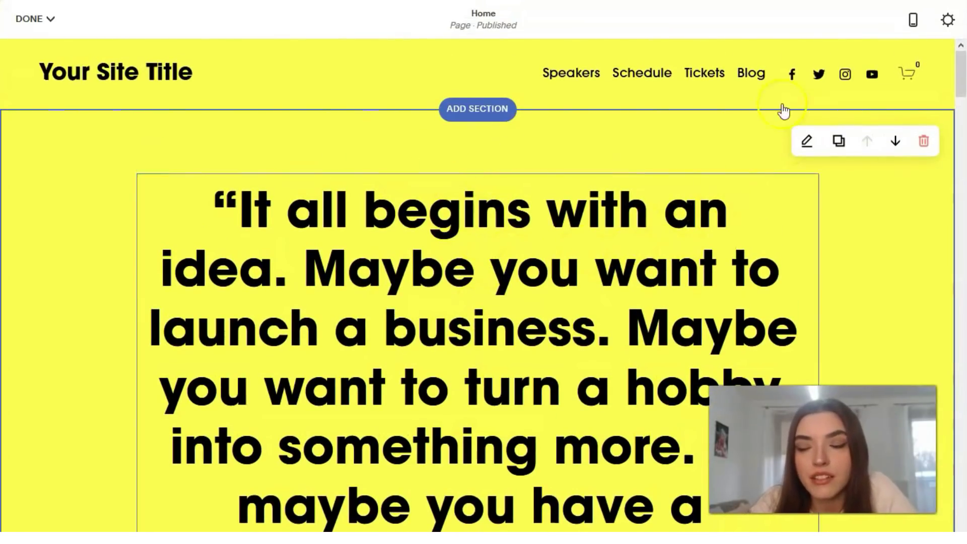
Step: Trim the quote to end at 'Maybe you want to launch a business.'
{"action": "scroll", "coordinate": [675, 255], "scroll_direction": "down", "scroll_amount": 5}
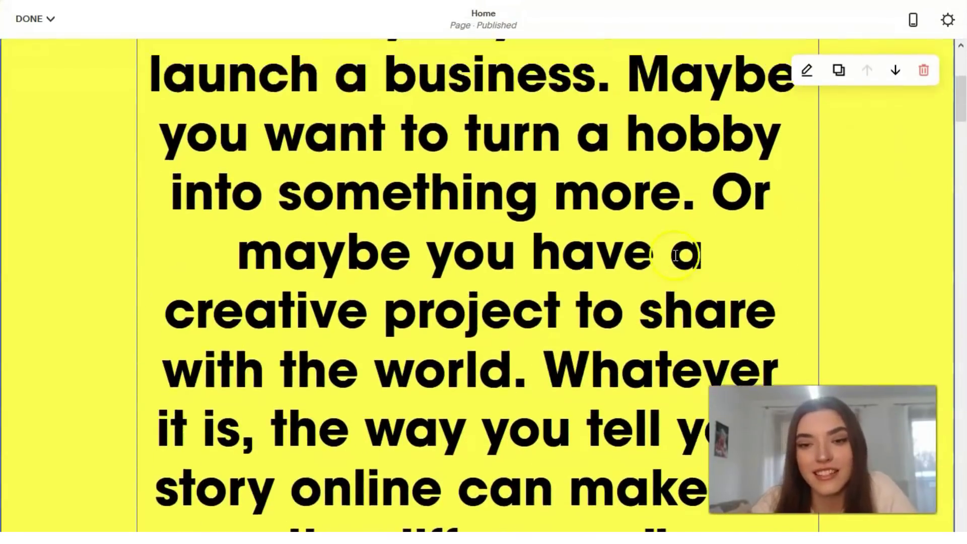
{"action": "scroll", "coordinate": [676, 244], "scroll_direction": "up", "scroll_amount": 3}
{"action": "left_click_drag", "start_coordinate": [622, 184], "coordinate": [671, 427]}
{"action": "key", "text": "ctrl+v"}
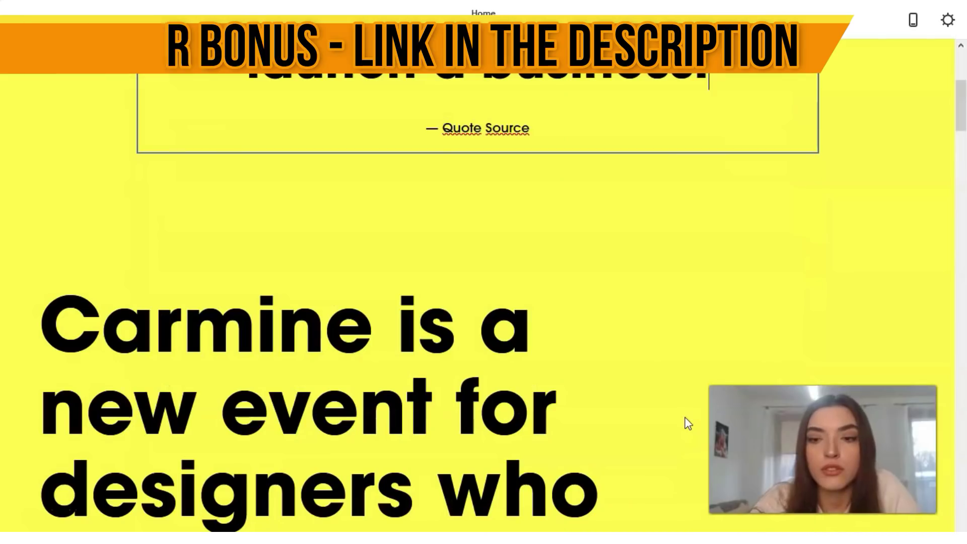
{"action": "scroll", "coordinate": [685, 423], "scroll_direction": "up", "scroll_amount": 5}
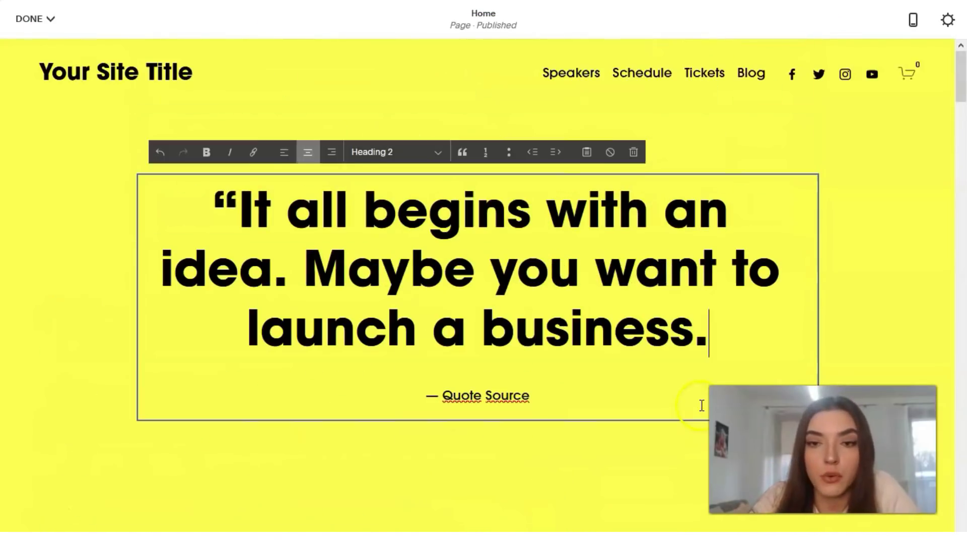
{"action": "left_click", "coordinate": [877, 177]}
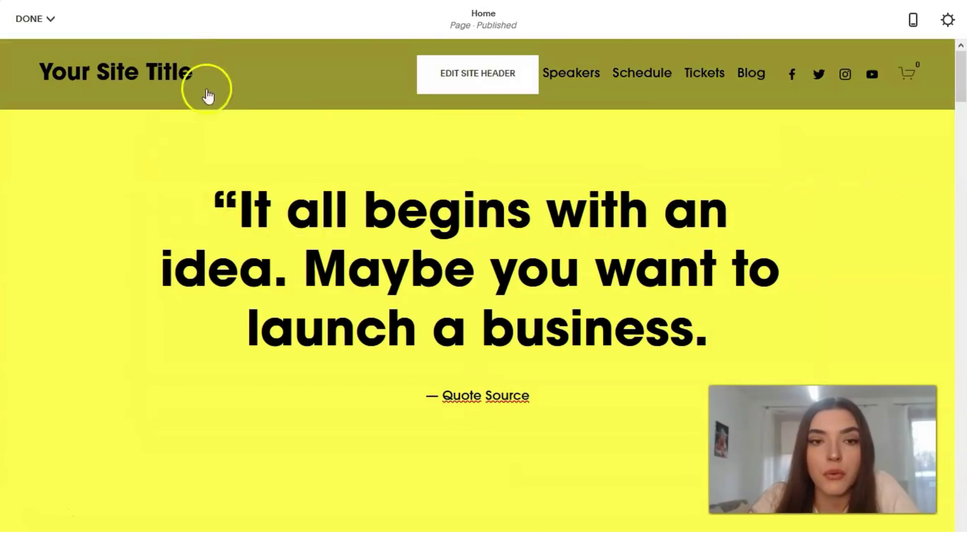
Step: Change the header's site title to 'Title' by deleting 'Your Site'
{"action": "left_click", "coordinate": [486, 90]}
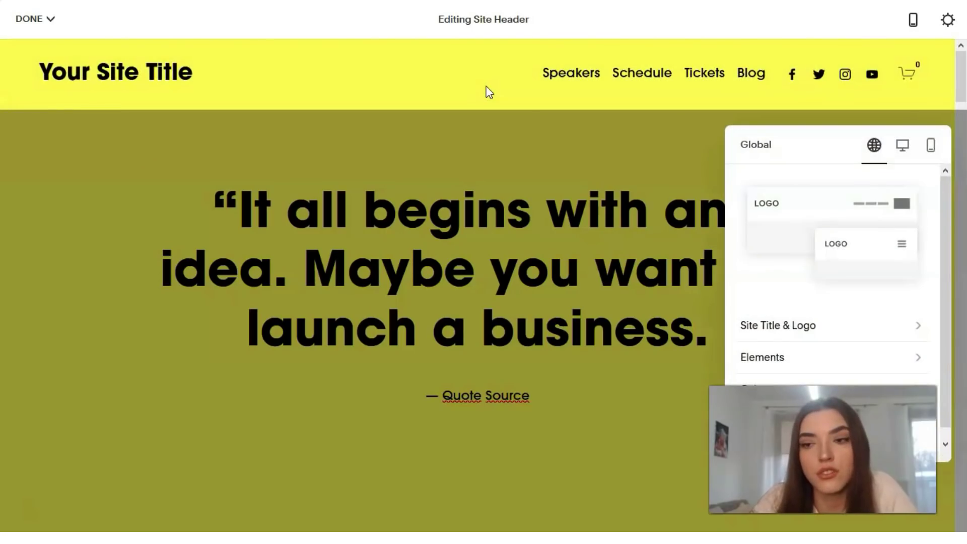
{"action": "left_click_drag", "start_coordinate": [816, 146], "coordinate": [376, 160]}
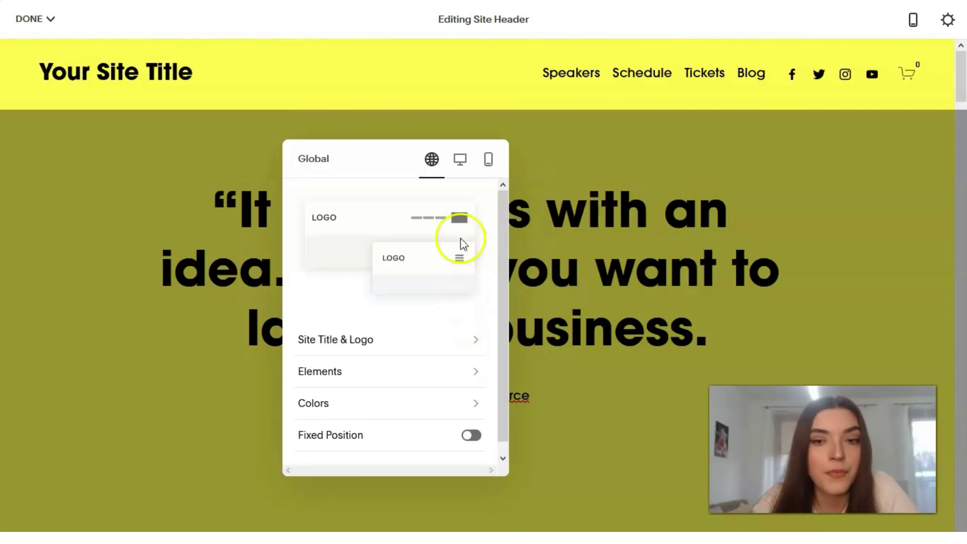
{"action": "left_click", "coordinate": [335, 351]}
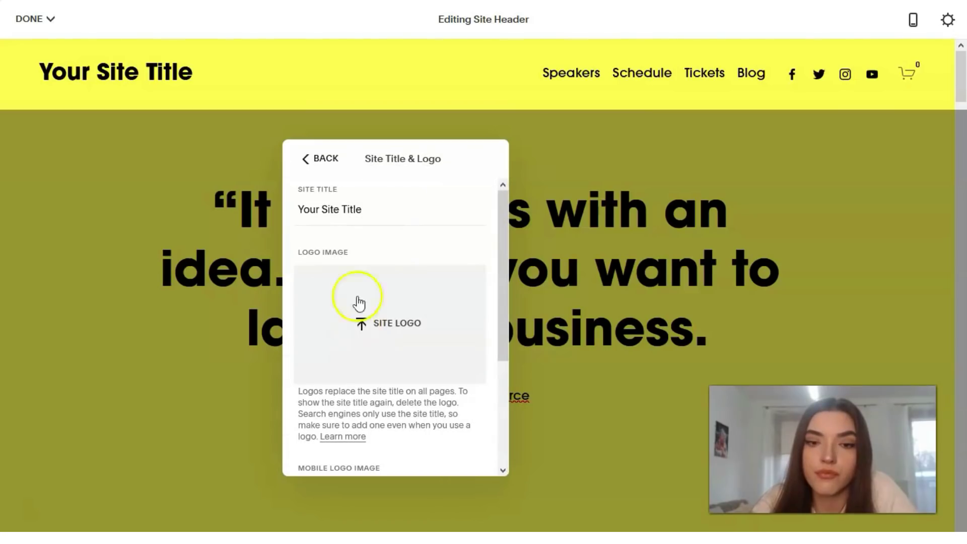
{"action": "left_click_drag", "start_coordinate": [339, 209], "coordinate": [280, 204]}
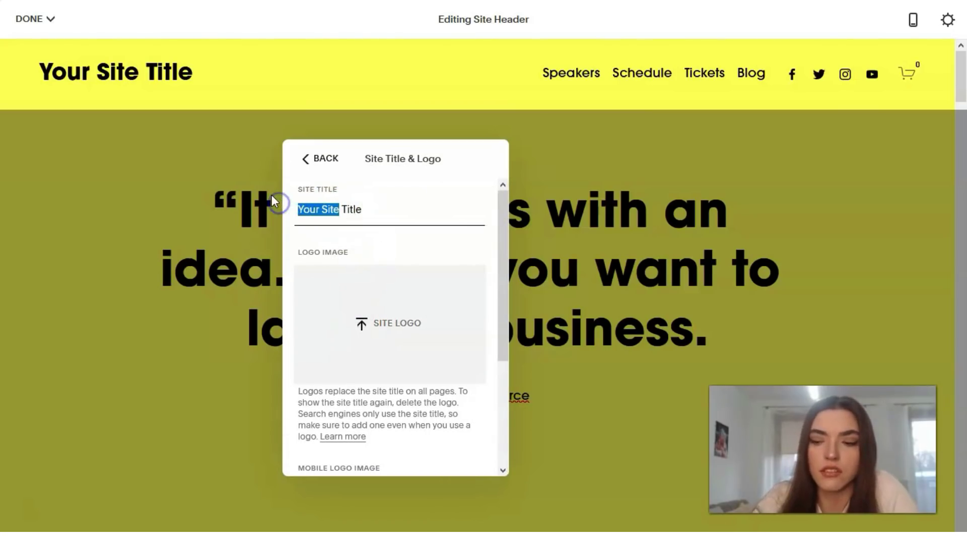
{"action": "key", "text": "BackSpace"}
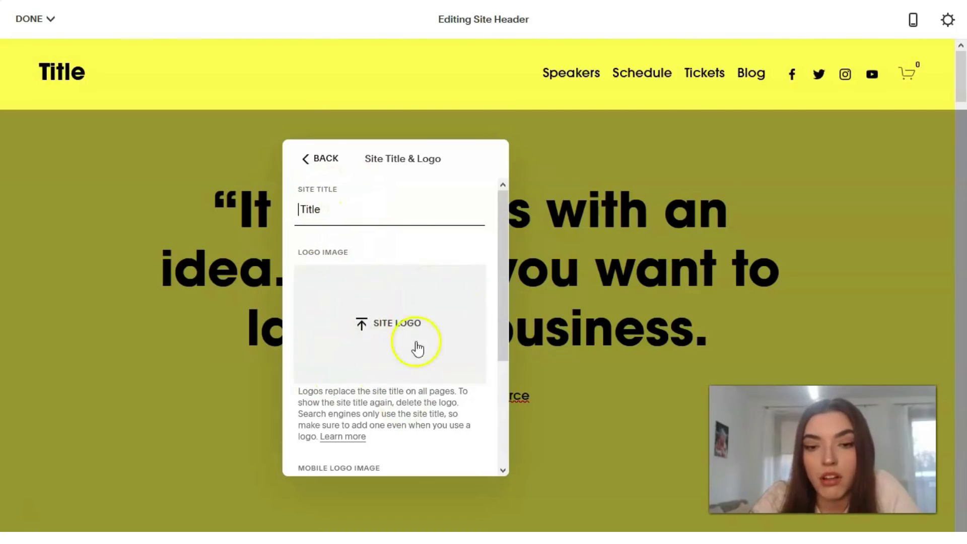
{"action": "left_click", "coordinate": [322, 158]}
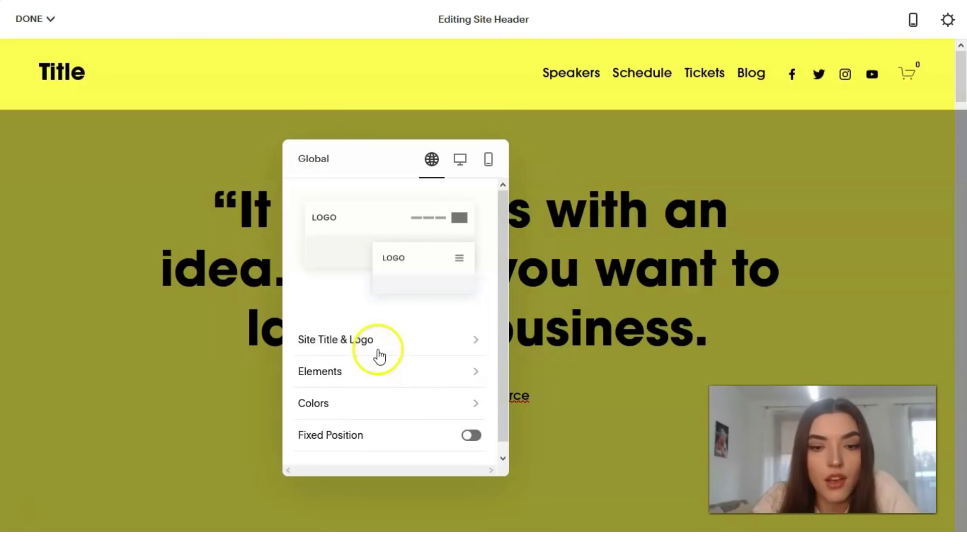
Step: Turn on the header's Get Tickets button and set Social Icon Size to 24px
{"action": "left_click", "coordinate": [394, 374]}
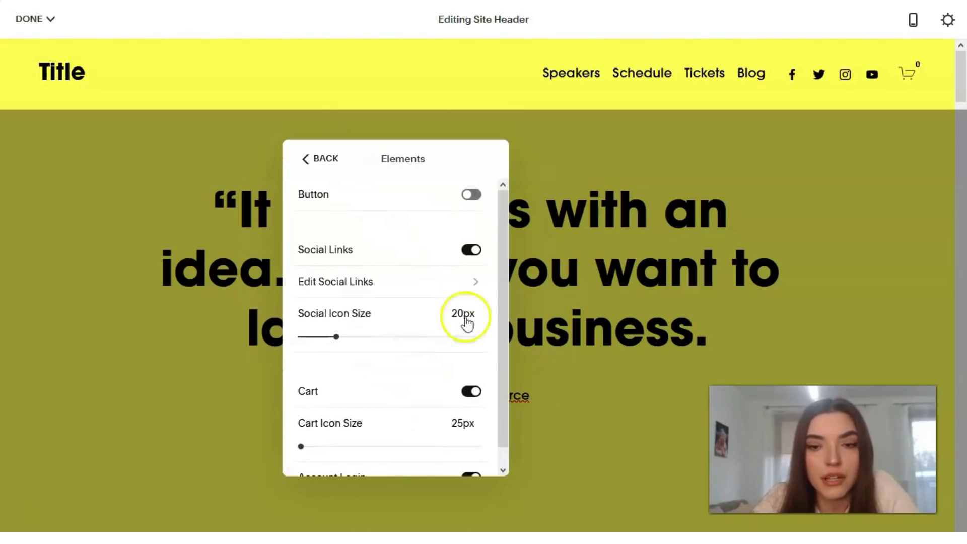
{"action": "left_click", "coordinate": [476, 200]}
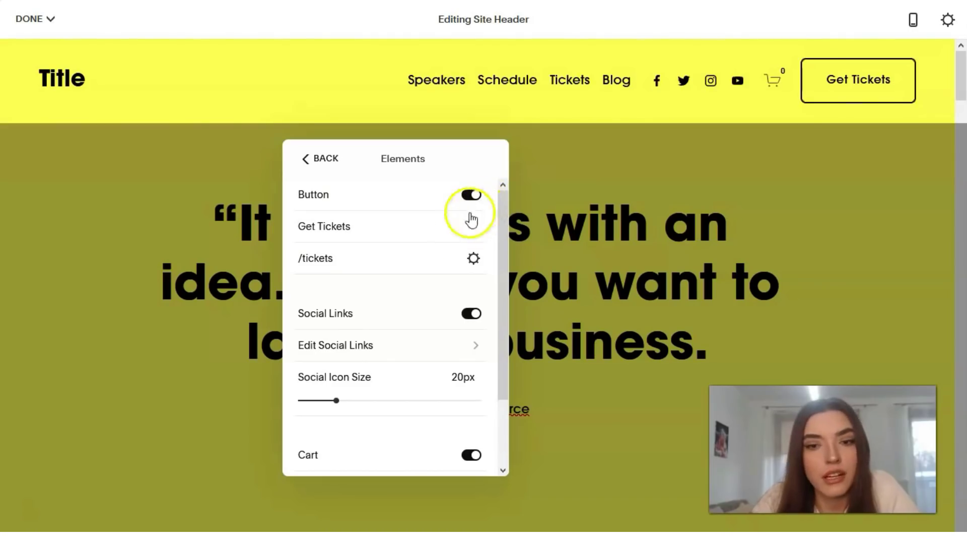
{"action": "left_click", "coordinate": [327, 401]}
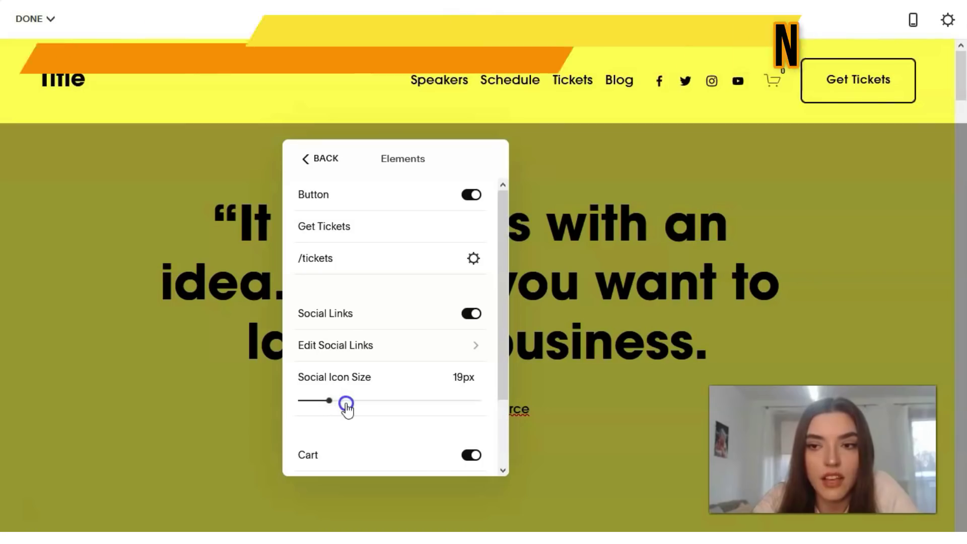
{"action": "left_click_drag", "start_coordinate": [346, 403], "coordinate": [365, 411]}
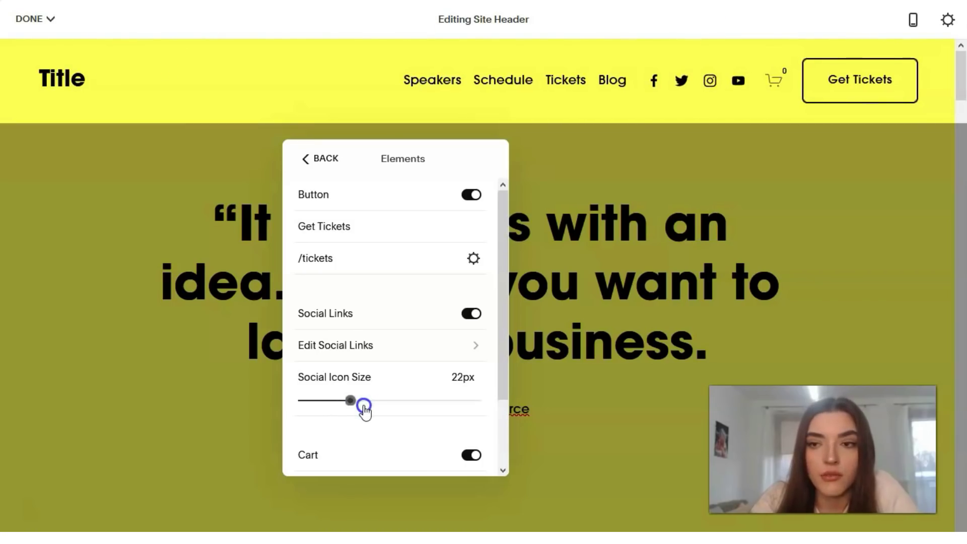
{"action": "left_click", "coordinate": [365, 406]}
{"action": "left_click", "coordinate": [335, 158]}
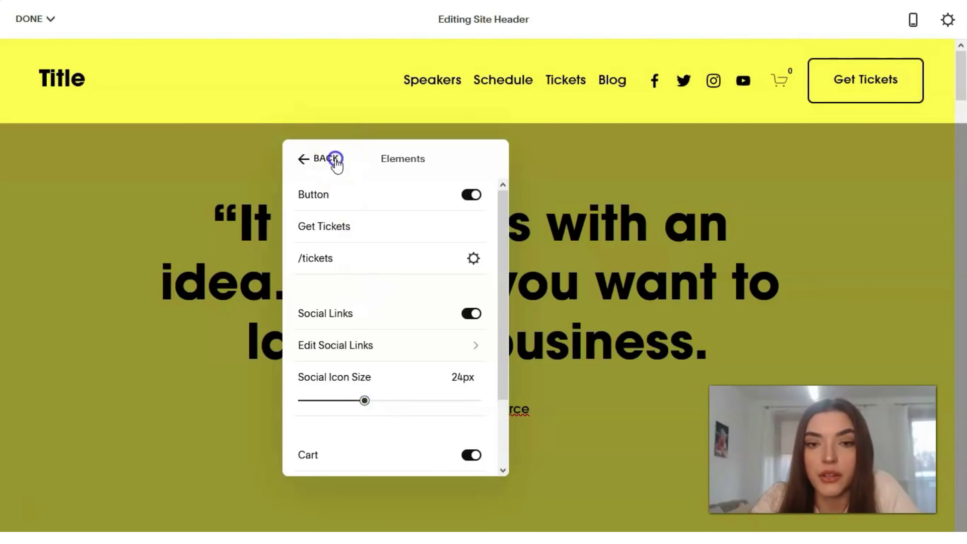
{"action": "left_click", "coordinate": [790, 222]}
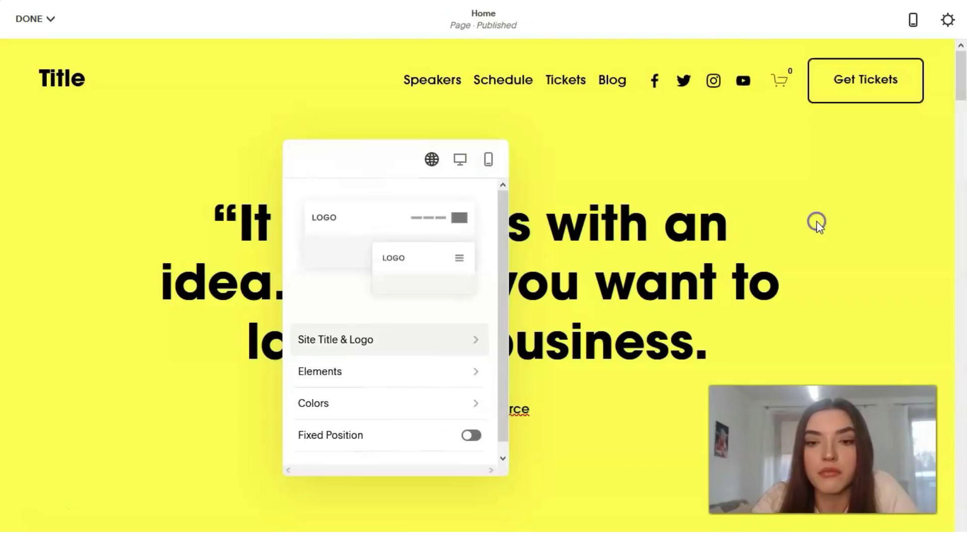
Step: Try Heading 1, Heading 3 and Heading 4 styles on the quote text
{"action": "left_click", "coordinate": [389, 217]}
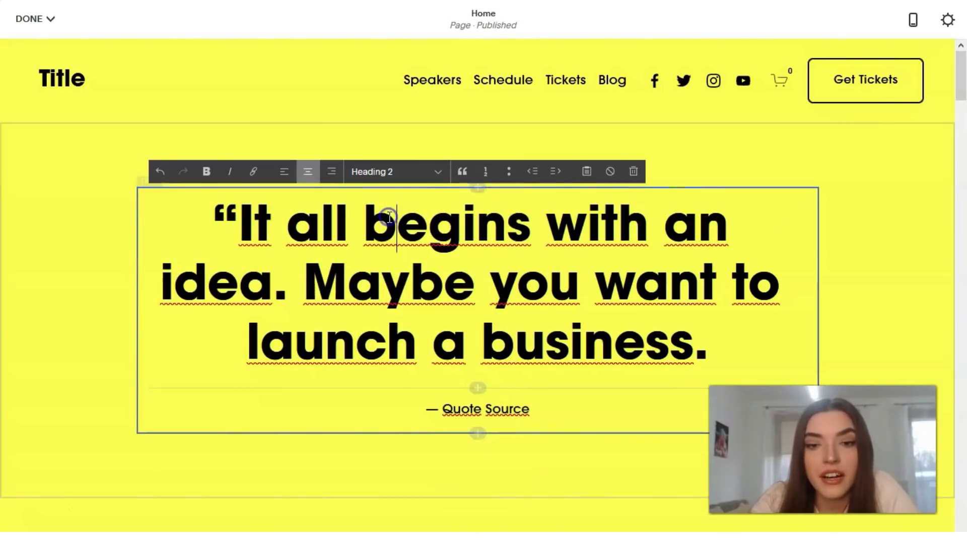
{"action": "left_click", "coordinate": [219, 214]}
{"action": "left_click", "coordinate": [472, 265]}
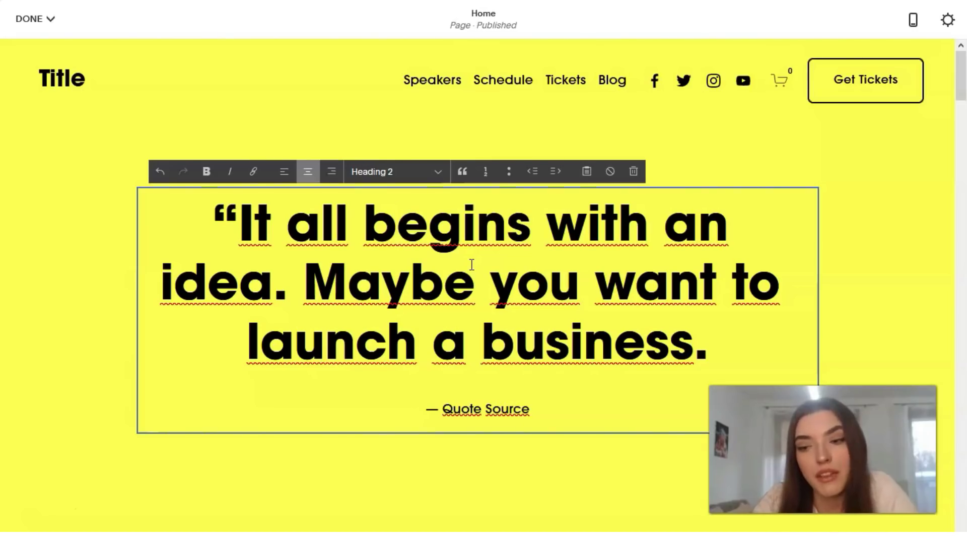
{"action": "left_click", "coordinate": [379, 182]}
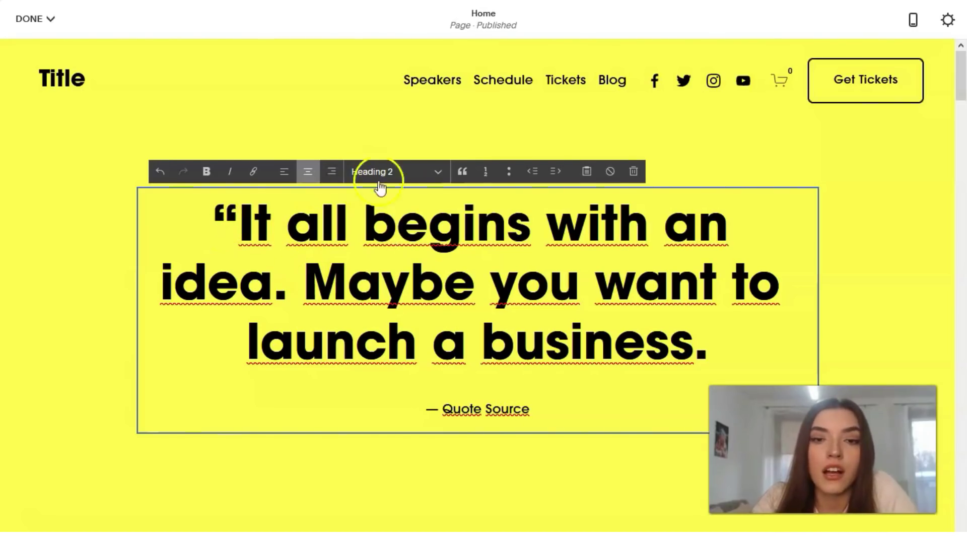
{"action": "left_click", "coordinate": [423, 196]}
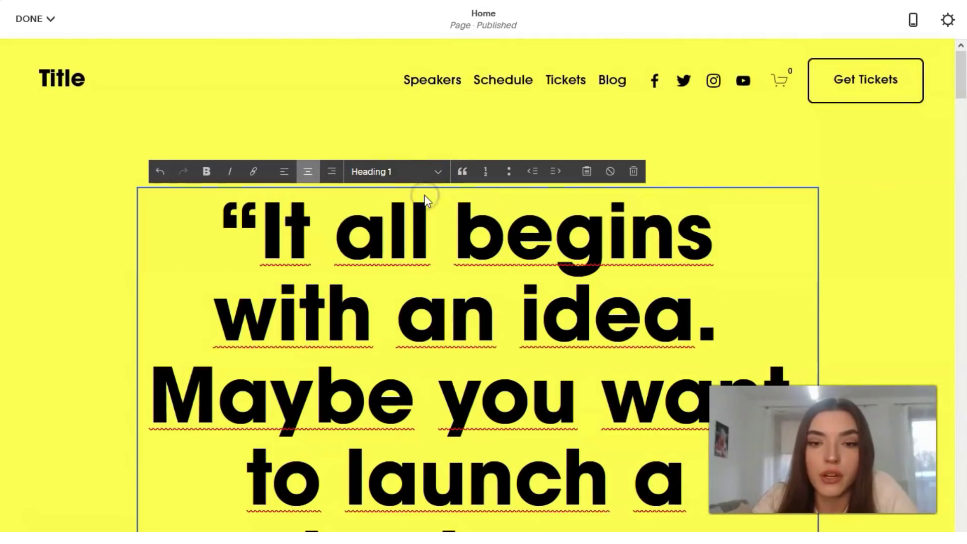
{"action": "left_click", "coordinate": [437, 177]}
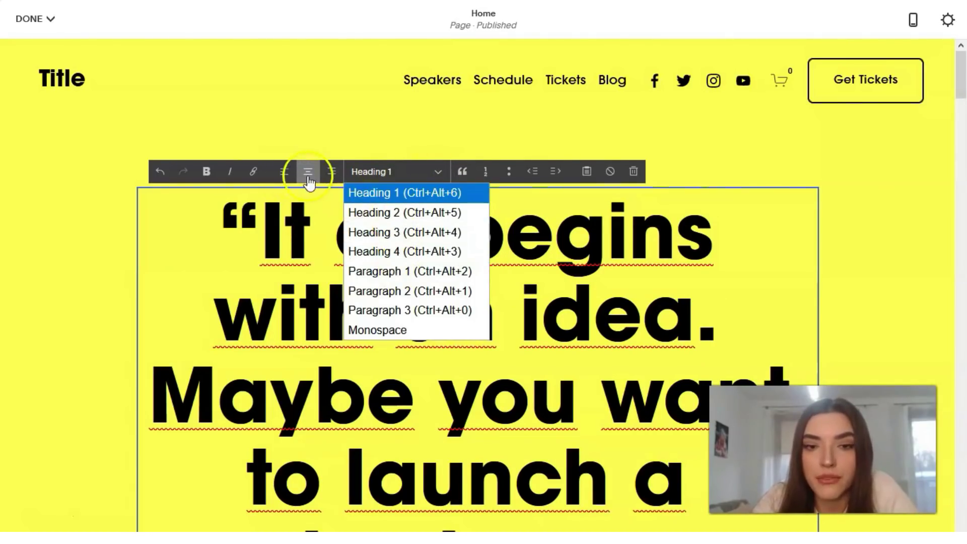
{"action": "left_click", "coordinate": [373, 233]}
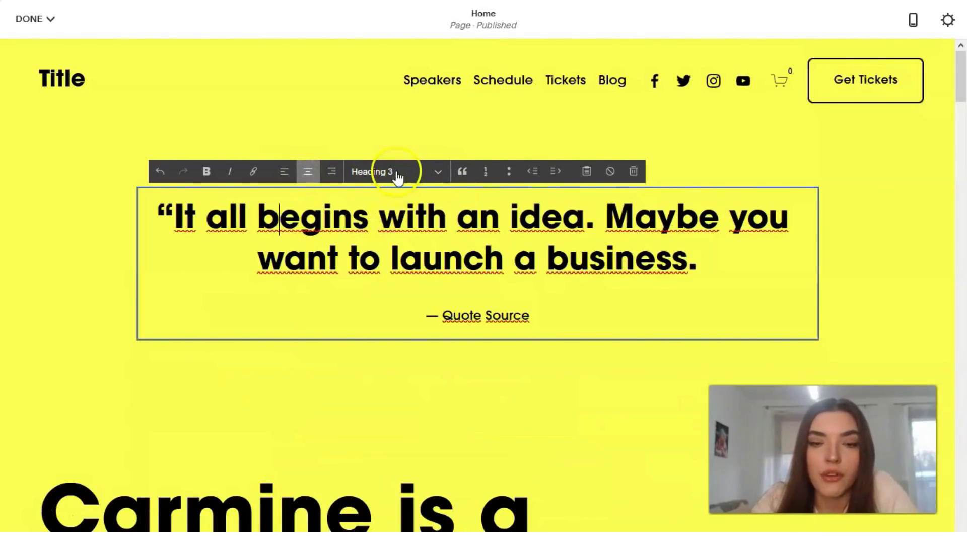
{"action": "left_click", "coordinate": [432, 184]}
{"action": "left_click", "coordinate": [433, 250]}
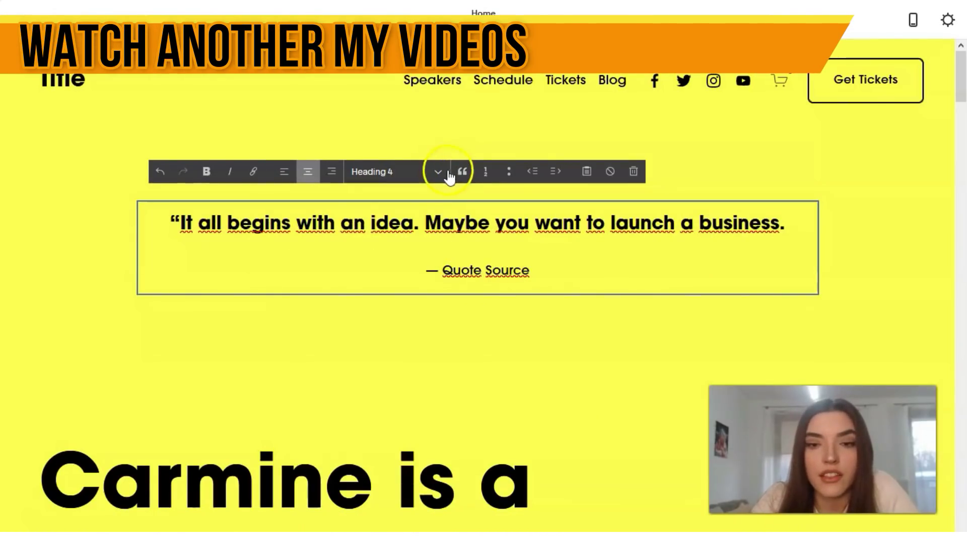
Step: Preview Paragraph 1, 2 and 3, then settle the quote on Heading 4
{"action": "left_click", "coordinate": [439, 174]}
{"action": "left_click", "coordinate": [432, 272]}
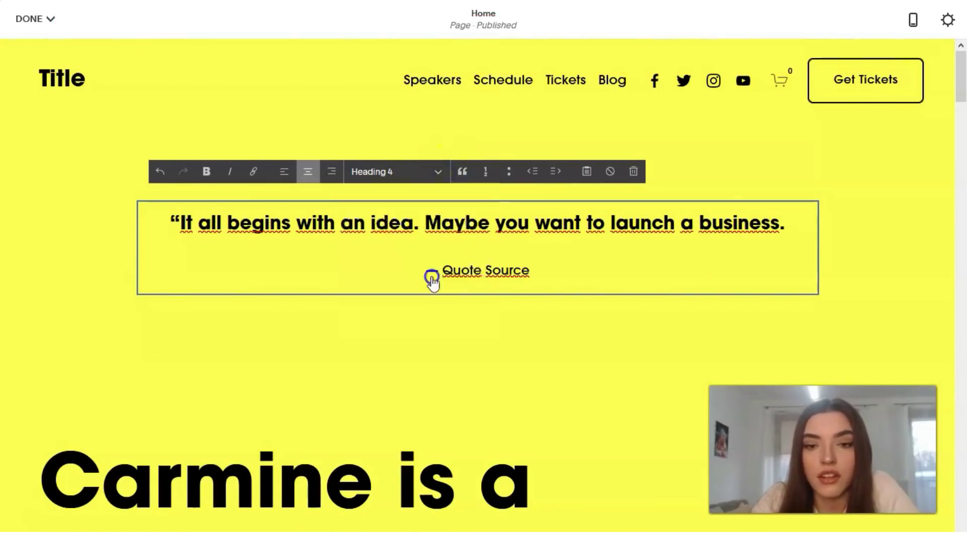
{"action": "left_click", "coordinate": [440, 181]}
{"action": "left_click", "coordinate": [439, 290]}
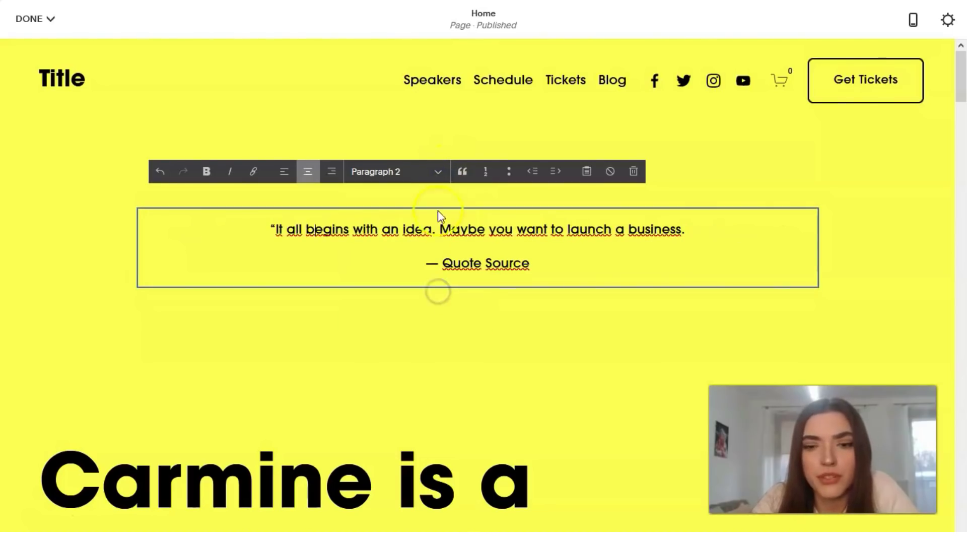
{"action": "left_click", "coordinate": [440, 177]}
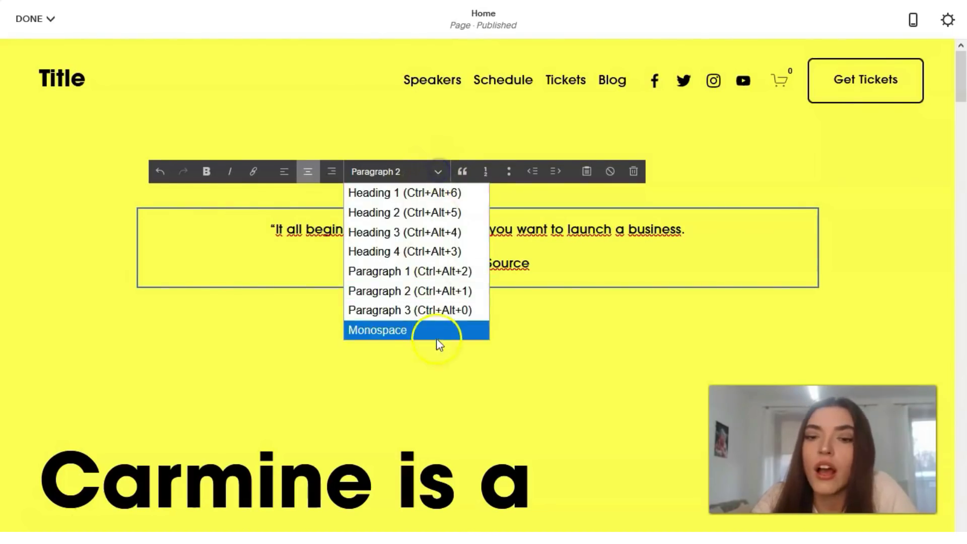
{"action": "left_click", "coordinate": [425, 311]}
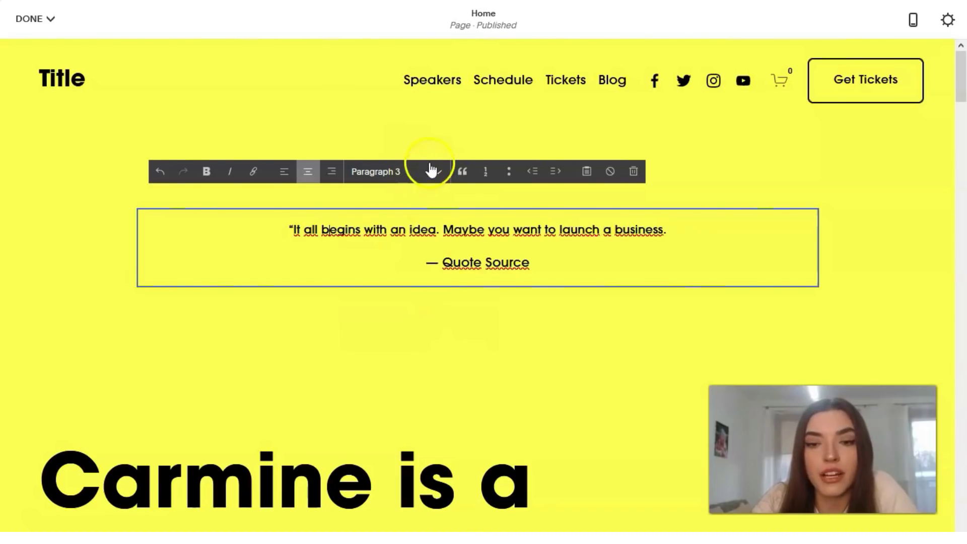
{"action": "left_click", "coordinate": [441, 176]}
{"action": "left_click", "coordinate": [432, 248]}
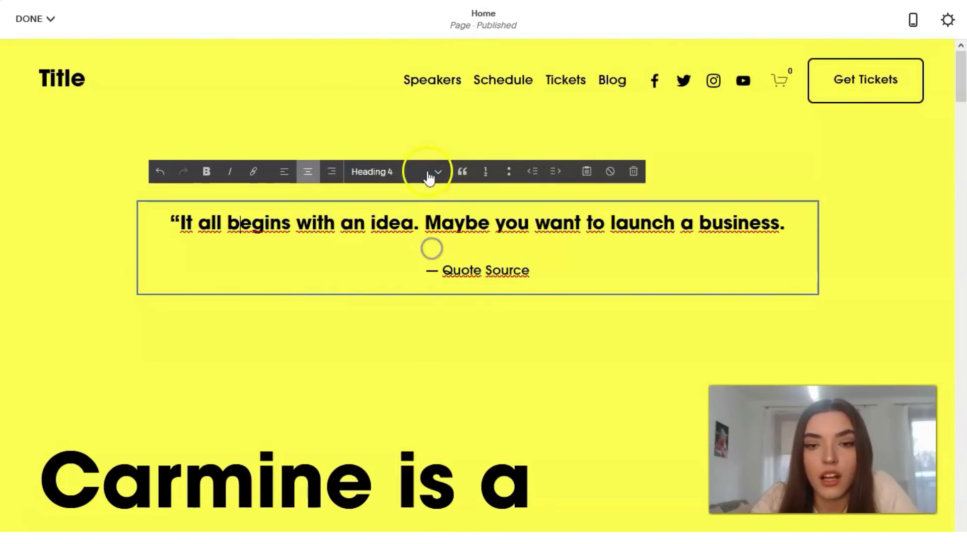
{"action": "left_click", "coordinate": [470, 346]}
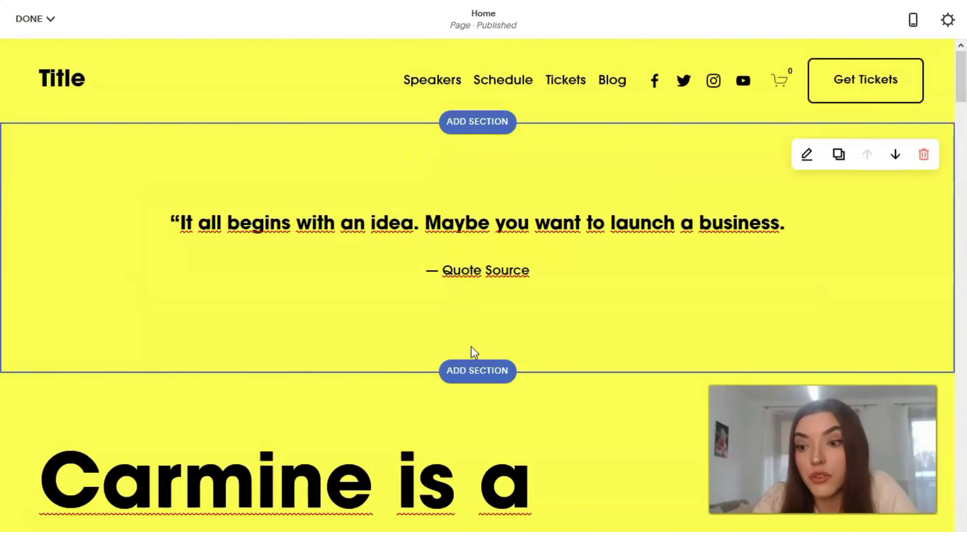
Step: Test the quote section's height options, leaving it at medium (M)
{"action": "left_click", "coordinate": [808, 160]}
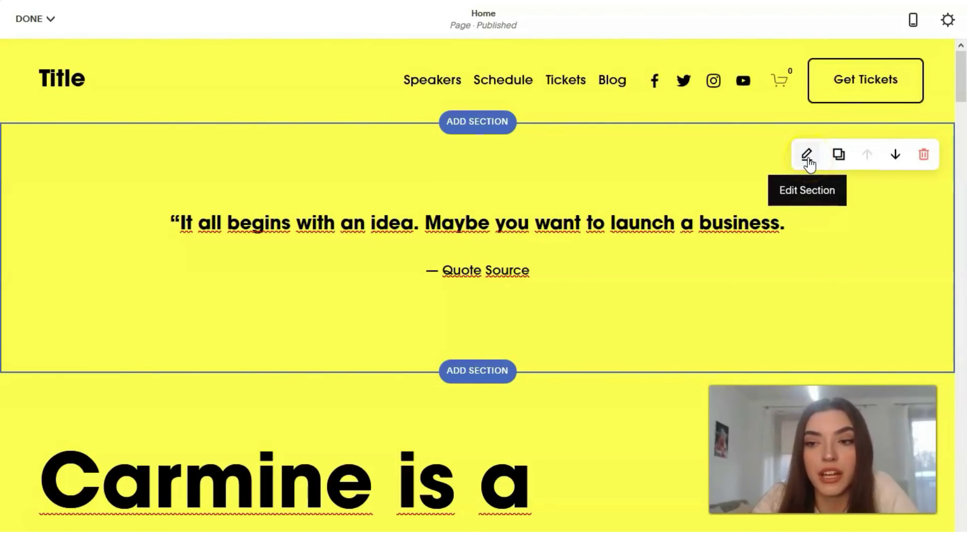
{"action": "left_click", "coordinate": [808, 157]}
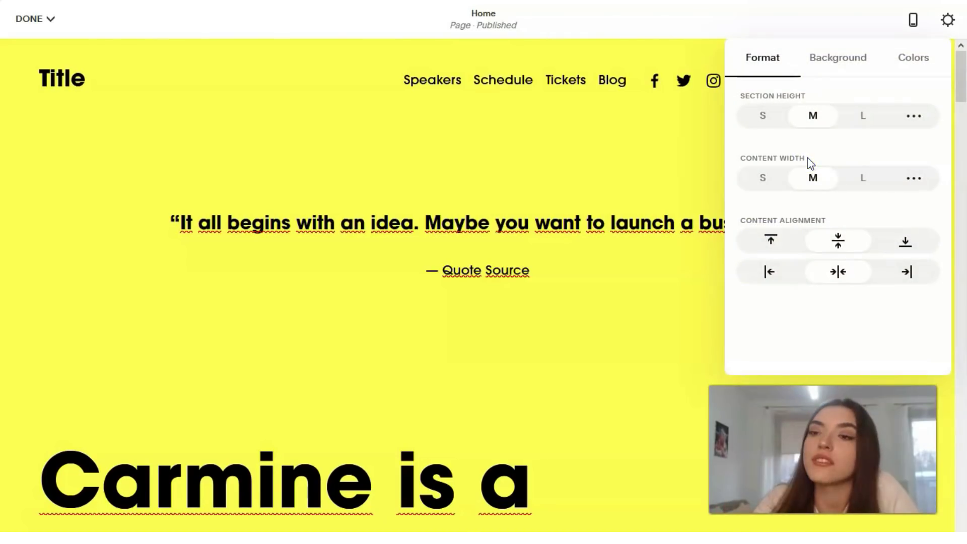
{"action": "left_click", "coordinate": [863, 117]}
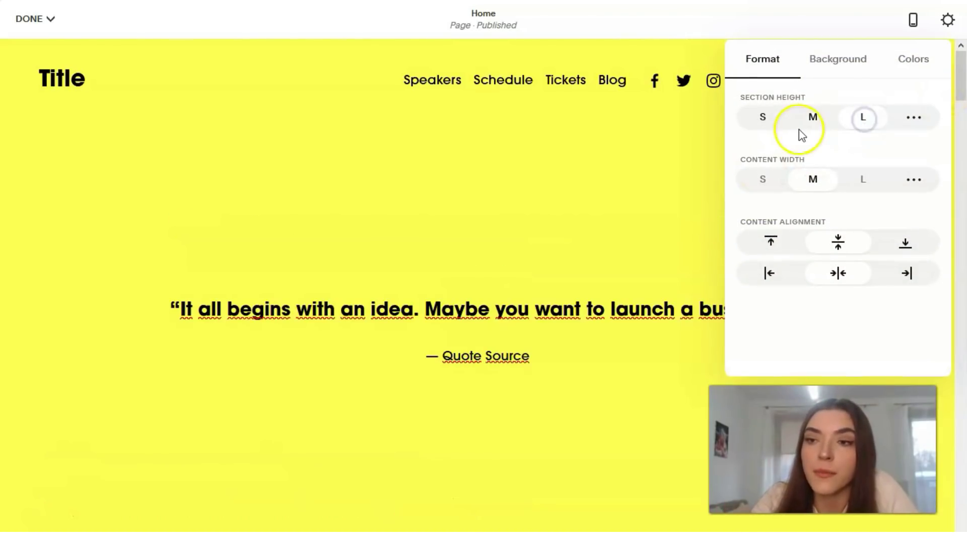
{"action": "left_click", "coordinate": [776, 124]}
{"action": "left_click", "coordinate": [812, 120]}
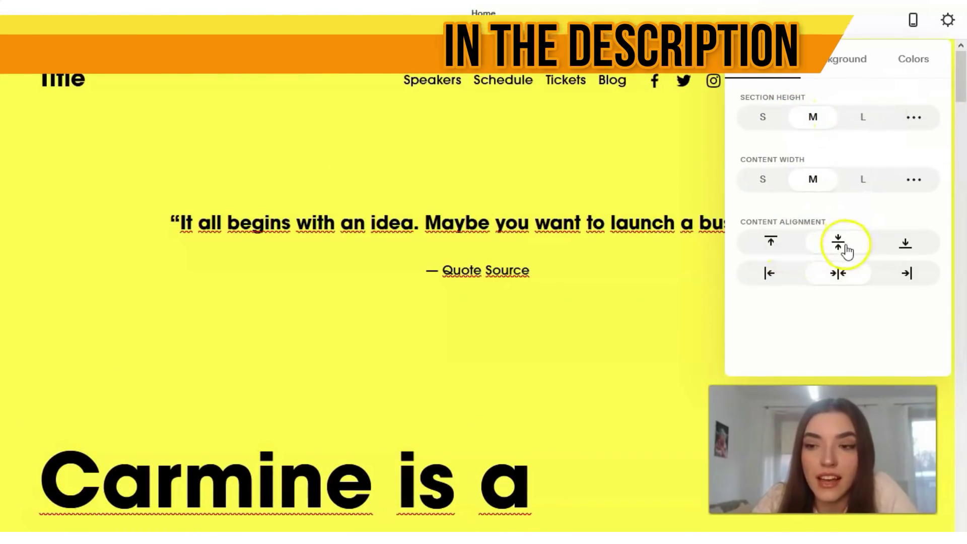
Step: Compare colour themes and apply Dark Bold to the quote section
{"action": "left_click", "coordinate": [834, 65]}
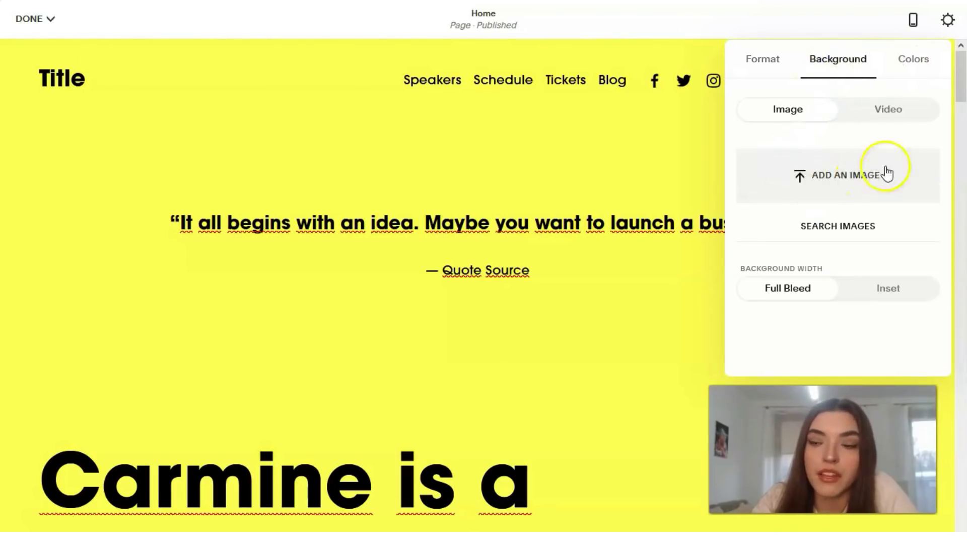
{"action": "left_click", "coordinate": [906, 60]}
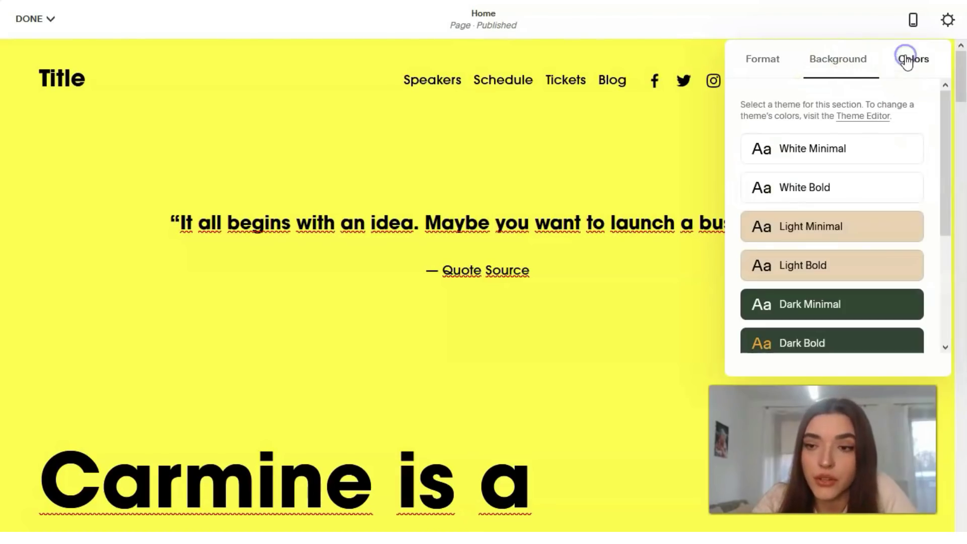
{"action": "left_click", "coordinate": [820, 149]}
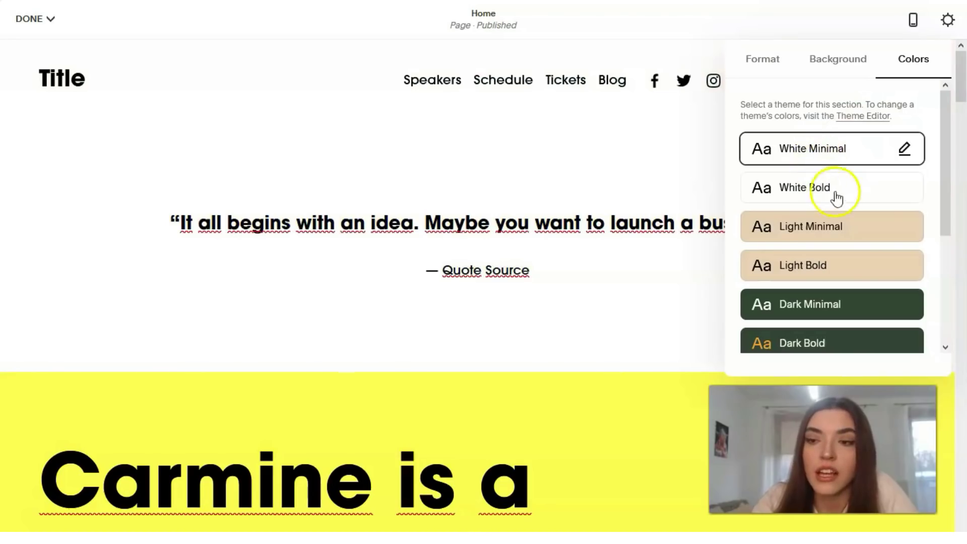
{"action": "left_click", "coordinate": [838, 195]}
{"action": "left_click", "coordinate": [851, 224]}
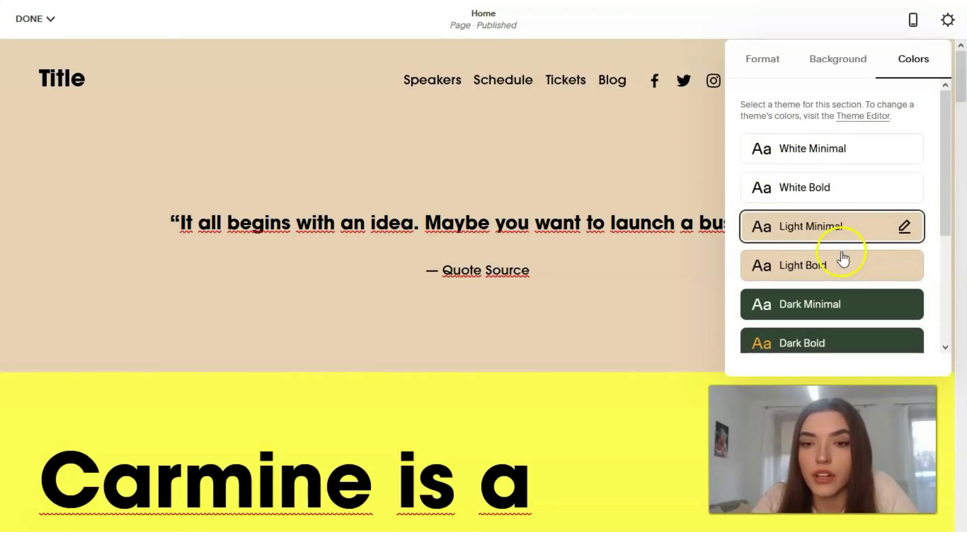
{"action": "left_click", "coordinate": [841, 253]}
{"action": "scroll", "coordinate": [805, 243], "scroll_direction": "down", "scroll_amount": 3}
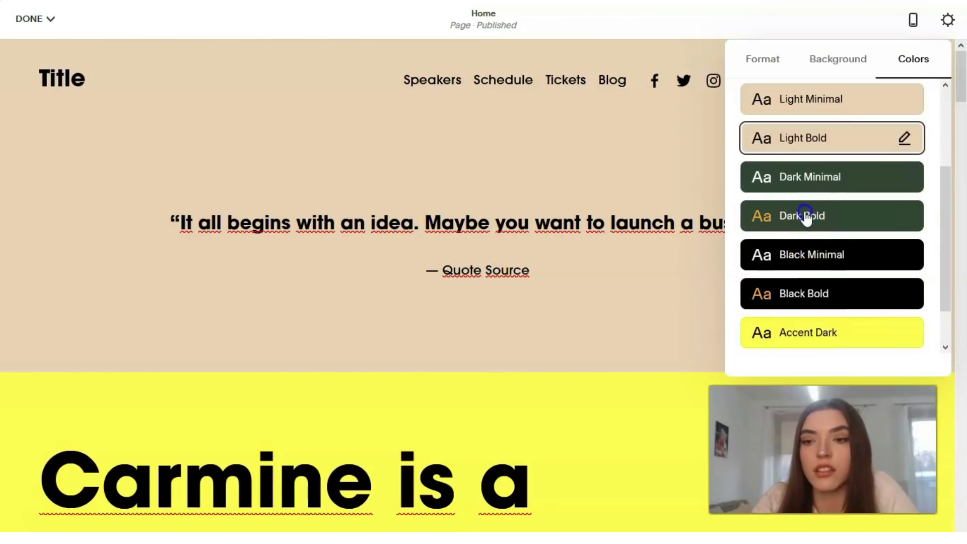
{"action": "left_click", "coordinate": [805, 216]}
{"action": "scroll", "coordinate": [805, 217], "scroll_direction": "down", "scroll_amount": 1}
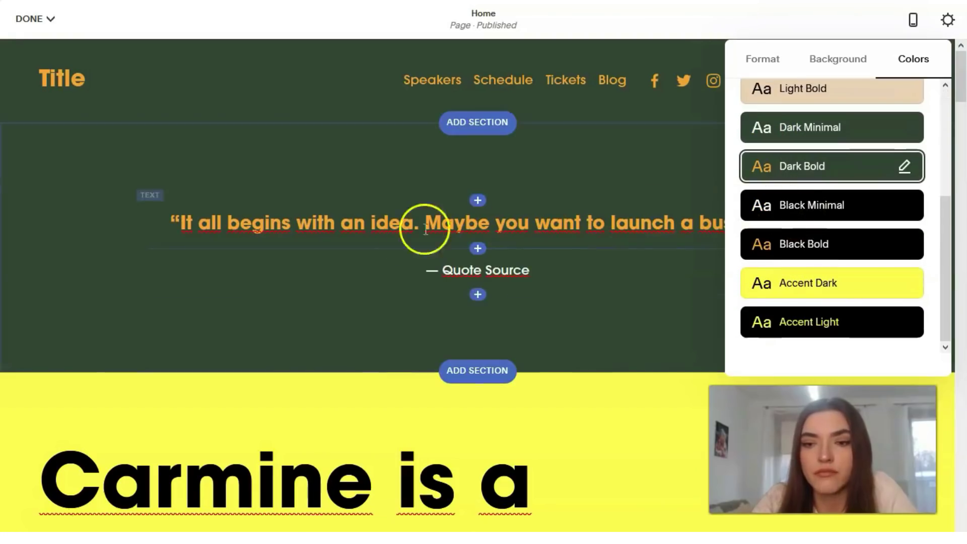
{"action": "left_click", "coordinate": [683, 430]}
{"action": "scroll", "coordinate": [650, 244], "scroll_direction": "down", "scroll_amount": 3}
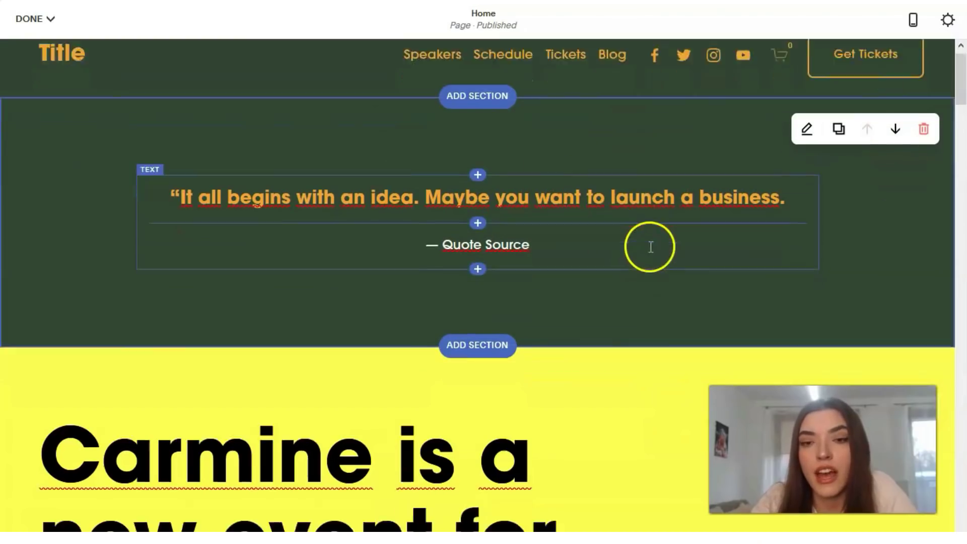
Step: Delete the 'Carmine is a new event for designers…' heading section, confirming Remove
{"action": "scroll", "coordinate": [649, 239], "scroll_direction": "down", "scroll_amount": 5}
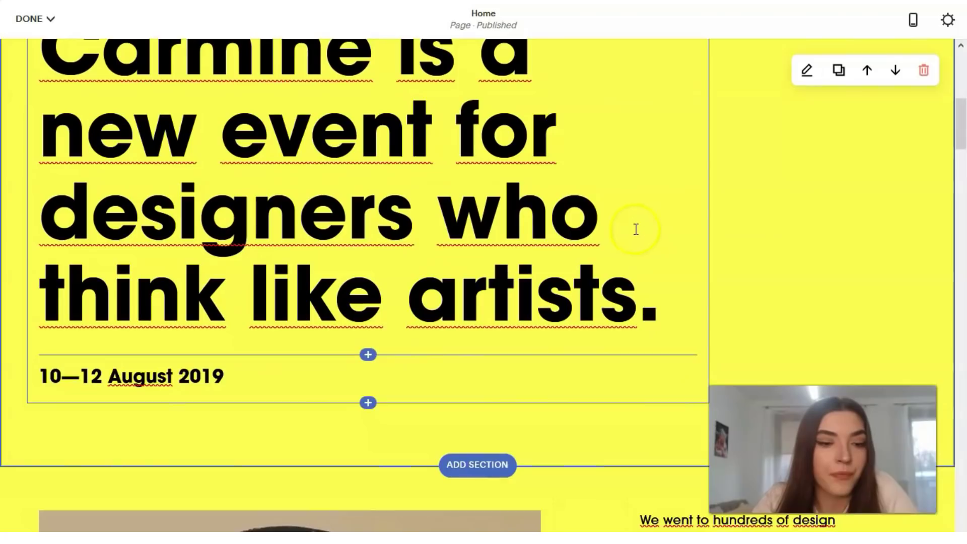
{"action": "scroll", "coordinate": [636, 229], "scroll_direction": "up", "scroll_amount": 1}
{"action": "scroll", "coordinate": [636, 229], "scroll_direction": "up", "scroll_amount": 1}
{"action": "scroll", "coordinate": [251, 177], "scroll_direction": "down", "scroll_amount": 3}
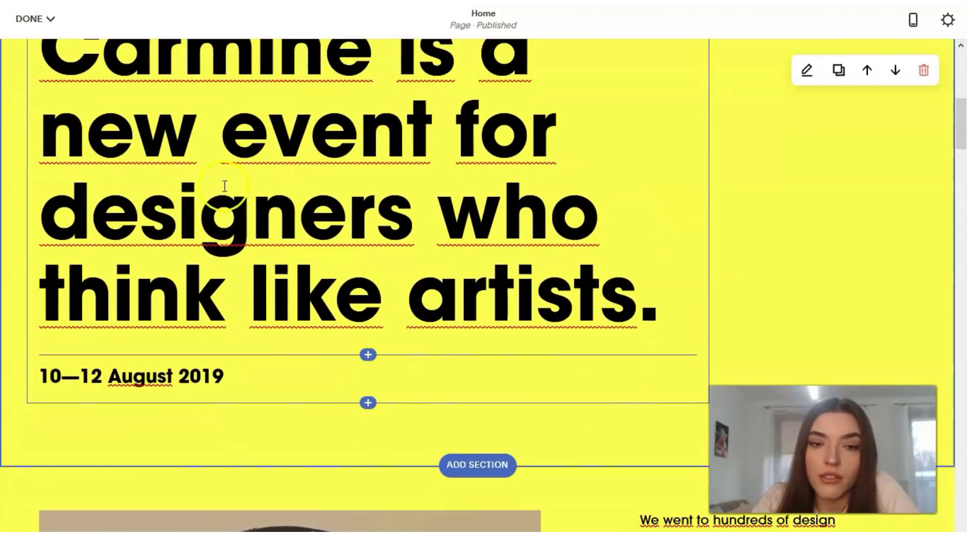
{"action": "scroll", "coordinate": [579, 312], "scroll_direction": "up", "scroll_amount": 6}
{"action": "scroll", "coordinate": [738, 302], "scroll_direction": "down", "scroll_amount": 6}
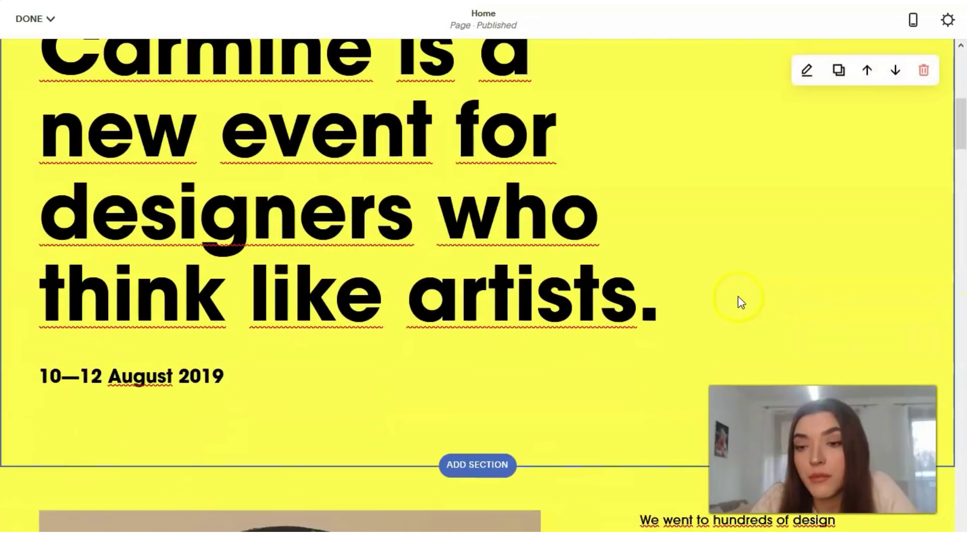
{"action": "scroll", "coordinate": [607, 286], "scroll_direction": "up", "scroll_amount": 1}
{"action": "scroll", "coordinate": [662, 234], "scroll_direction": "up", "scroll_amount": 1}
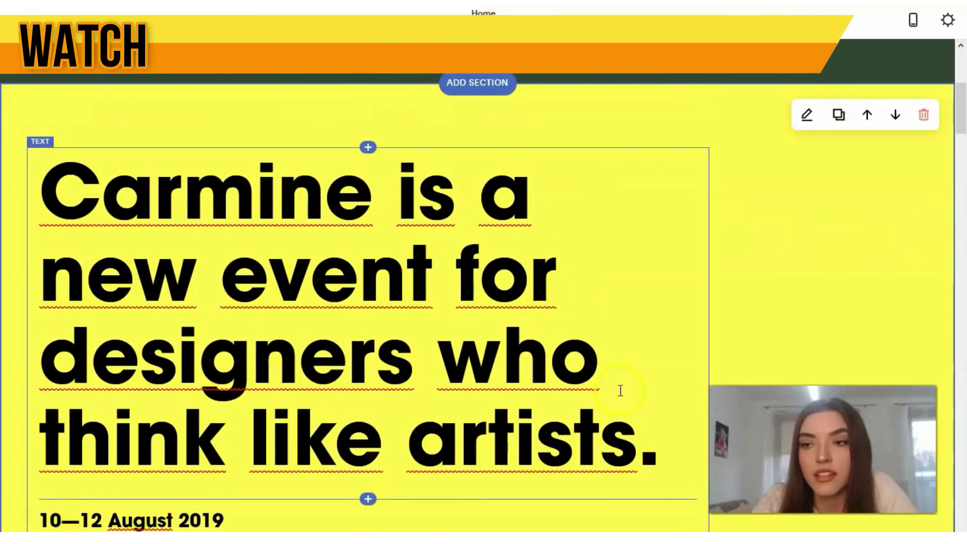
{"action": "scroll", "coordinate": [595, 232], "scroll_direction": "down", "scroll_amount": 1}
{"action": "scroll", "coordinate": [595, 232], "scroll_direction": "up", "scroll_amount": 1}
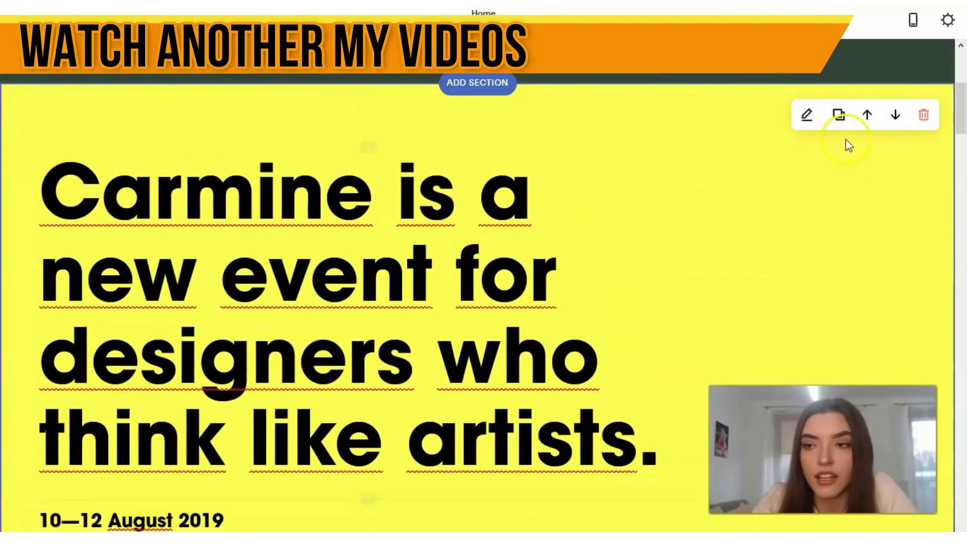
{"action": "left_click", "coordinate": [921, 118]}
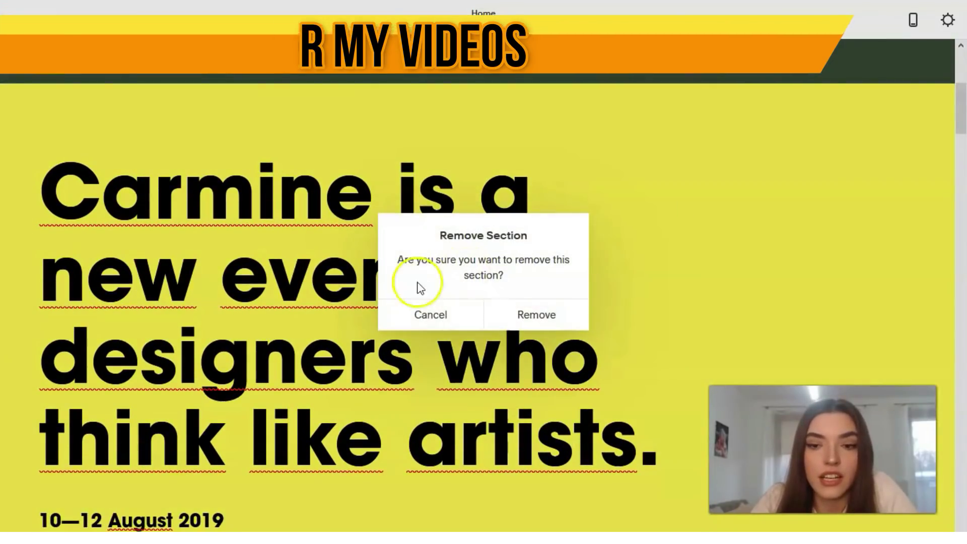
{"action": "left_click", "coordinate": [547, 315]}
{"action": "scroll", "coordinate": [607, 283], "scroll_direction": "up", "scroll_amount": 4}
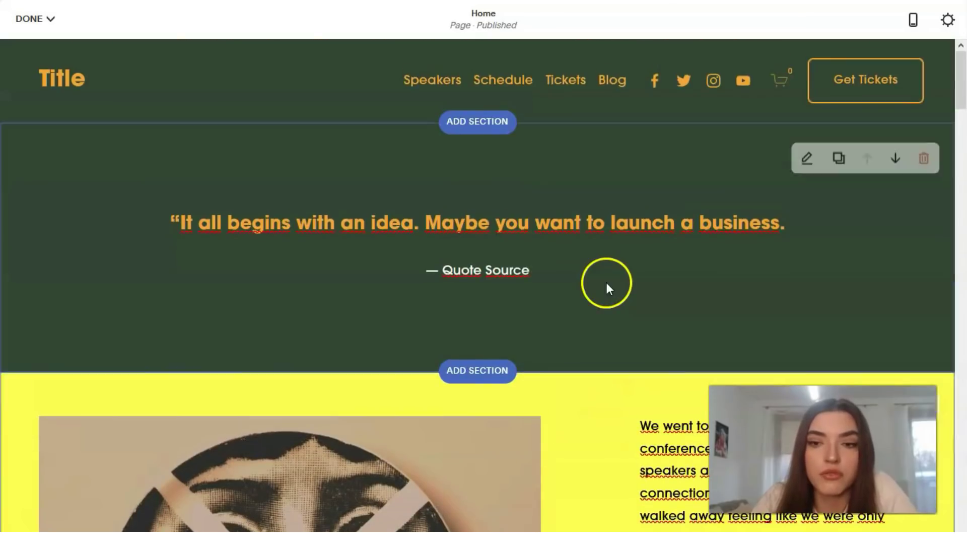
Step: Open the plate image's settings and launch it in the Image Editor
{"action": "scroll", "coordinate": [609, 285], "scroll_direction": "down", "scroll_amount": 7}
{"action": "scroll", "coordinate": [610, 286], "scroll_direction": "up", "scroll_amount": 5}
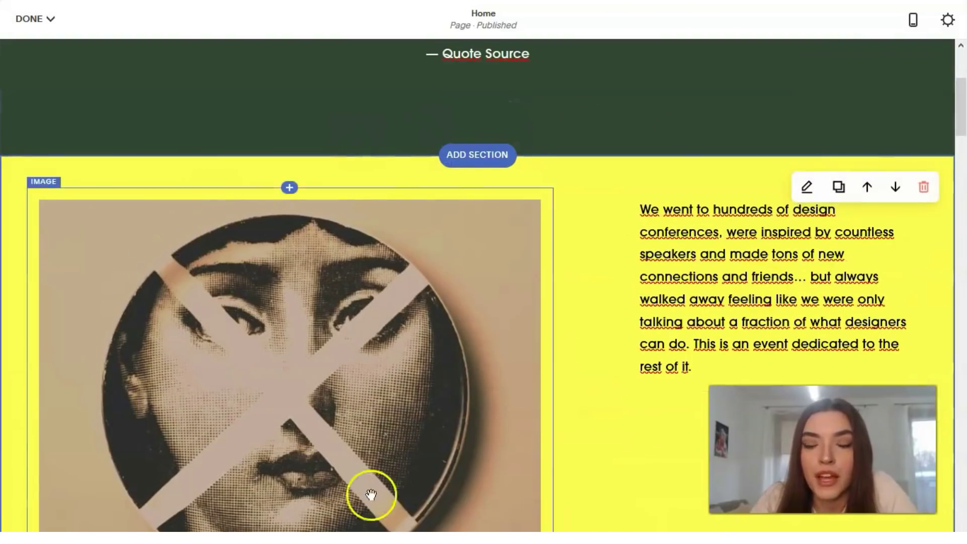
{"action": "scroll", "coordinate": [451, 289], "scroll_direction": "down", "scroll_amount": 4}
{"action": "scroll", "coordinate": [288, 216], "scroll_direction": "up", "scroll_amount": 3}
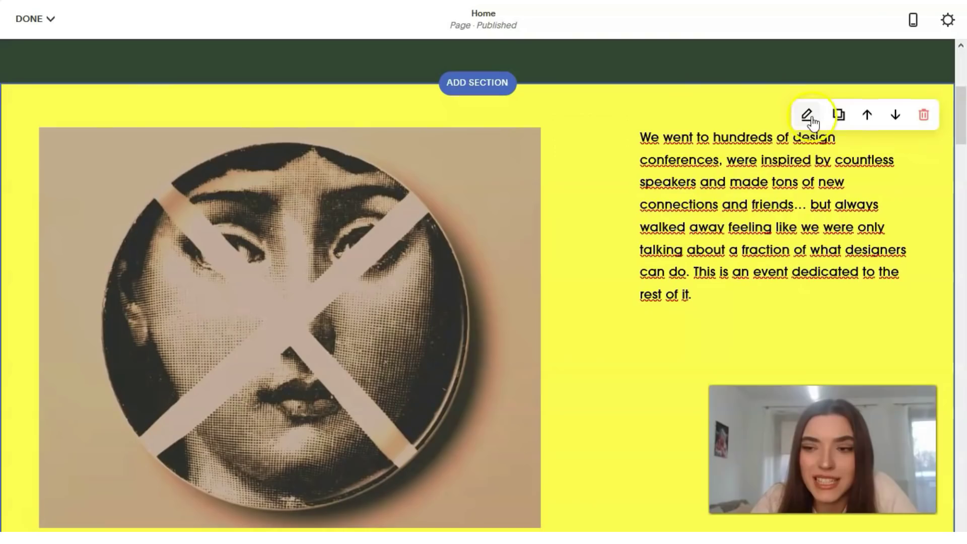
{"action": "scroll", "coordinate": [319, 268], "scroll_direction": "down", "scroll_amount": 3}
{"action": "left_click", "coordinate": [284, 196]}
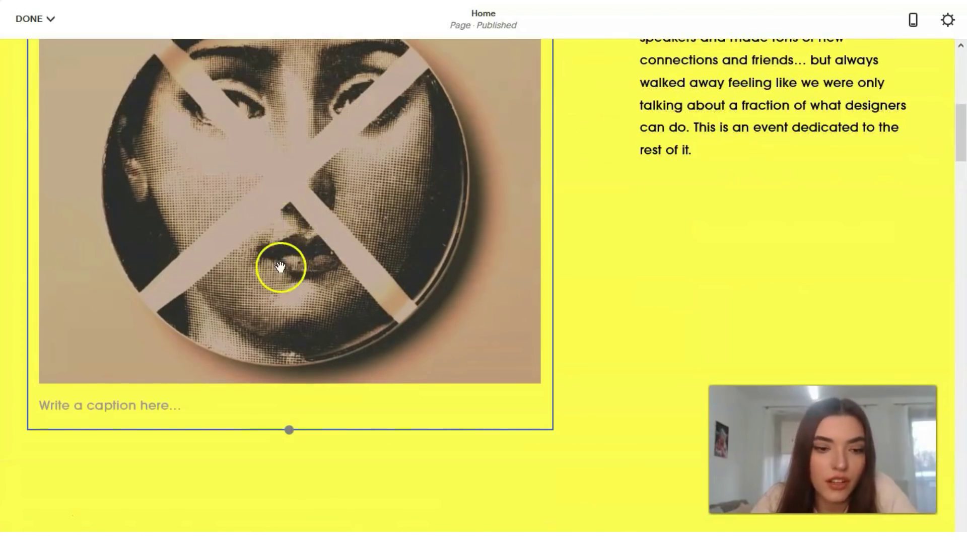
{"action": "scroll", "coordinate": [280, 264], "scroll_direction": "up", "scroll_amount": 3}
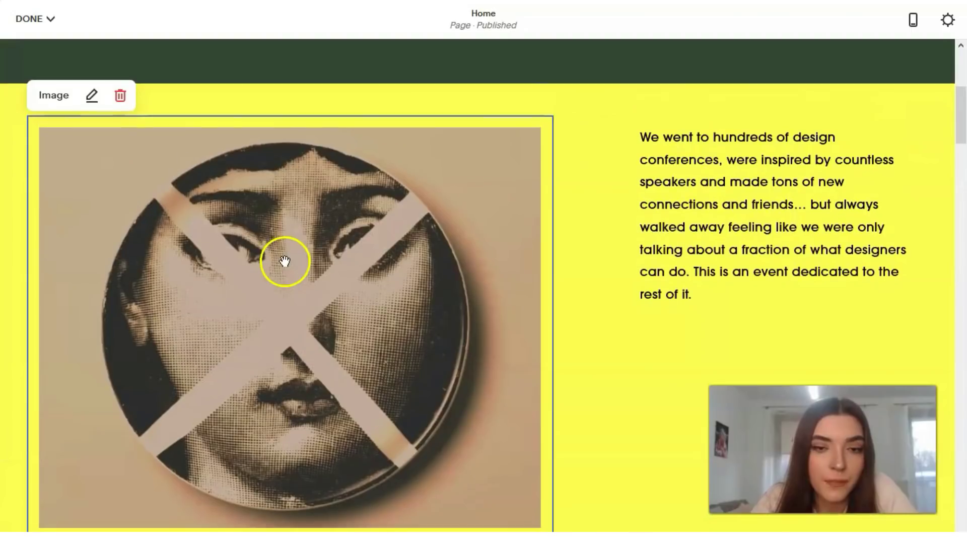
{"action": "left_click", "coordinate": [91, 98]}
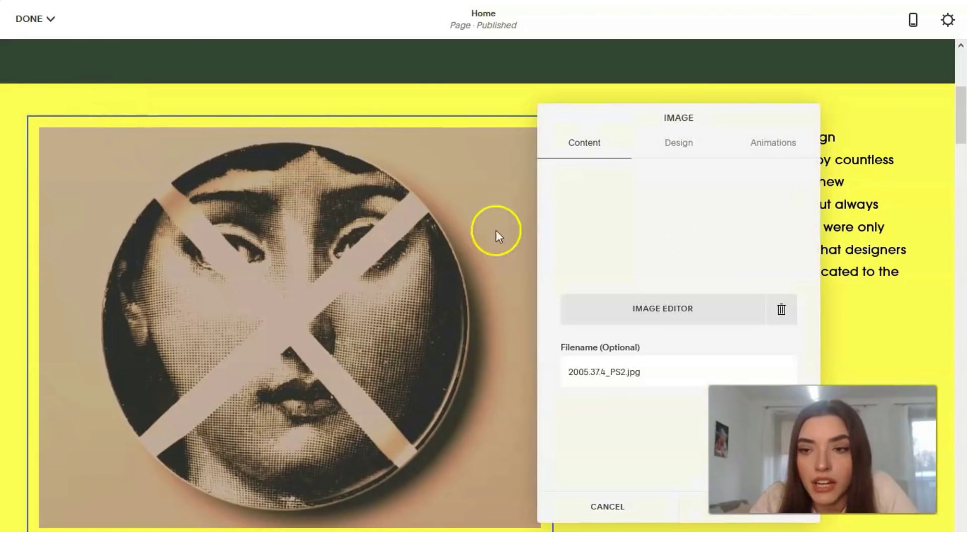
{"action": "left_click", "coordinate": [663, 319]}
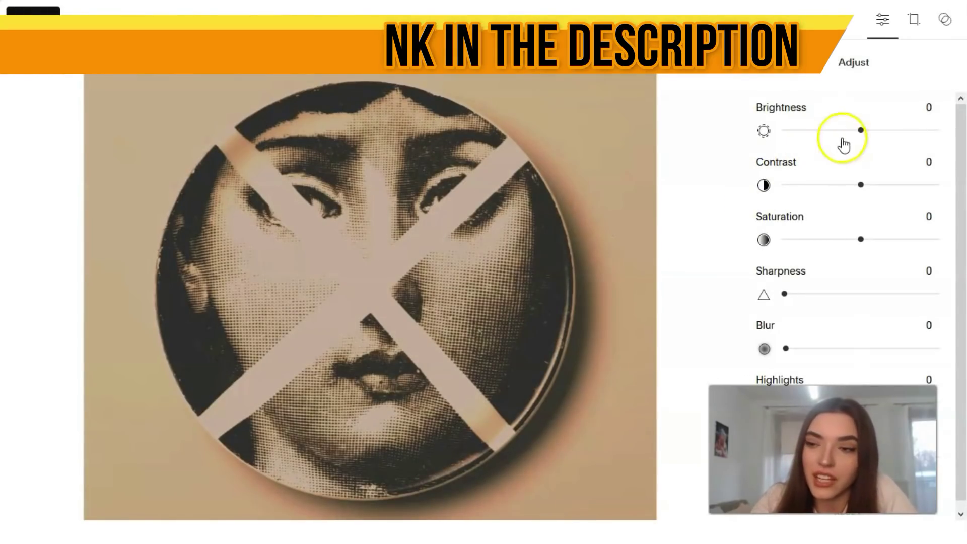
Step: Lower brightness to -13 and contrast to -14, then save the permanent changes
{"action": "left_click", "coordinate": [859, 132]}
{"action": "left_click_drag", "start_coordinate": [851, 132], "coordinate": [850, 131]}
{"action": "left_click", "coordinate": [860, 184]}
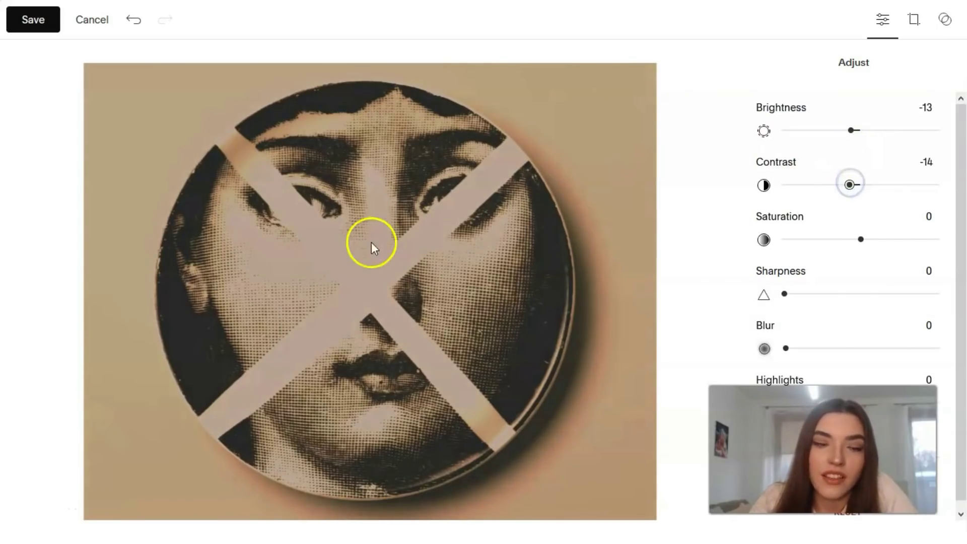
{"action": "left_click", "coordinate": [40, 27]}
{"action": "left_click", "coordinate": [535, 304]}
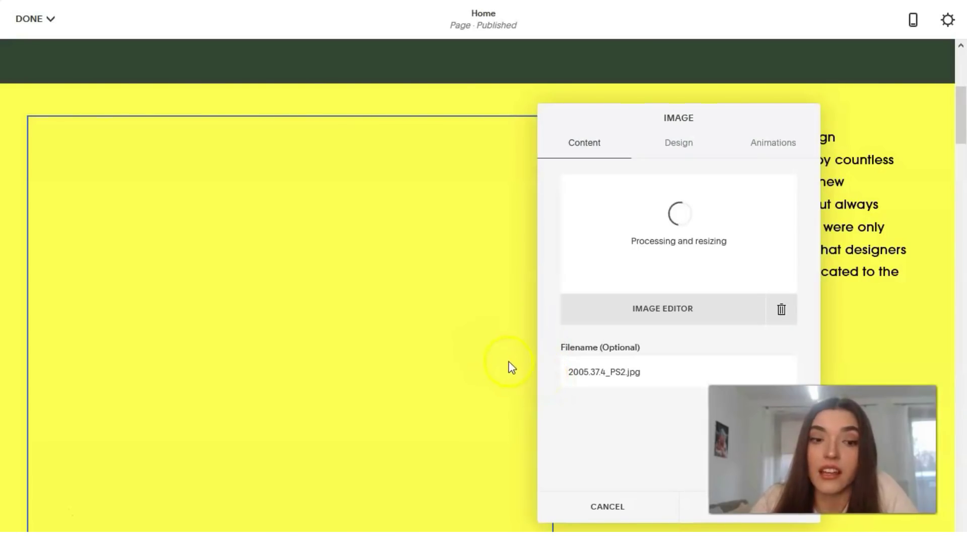
Step: Apply the edited 2005.374_PS2.jpg plate image to the page
{"action": "scroll", "coordinate": [509, 362], "scroll_direction": "down", "scroll_amount": 10}
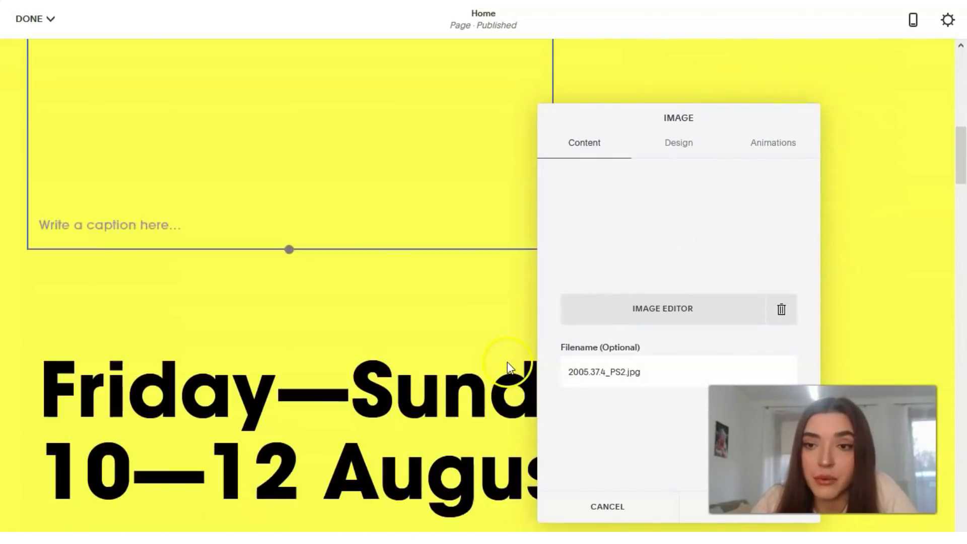
{"action": "scroll", "coordinate": [510, 363], "scroll_direction": "down", "scroll_amount": 7}
{"action": "scroll", "coordinate": [510, 363], "scroll_direction": "up", "scroll_amount": 4}
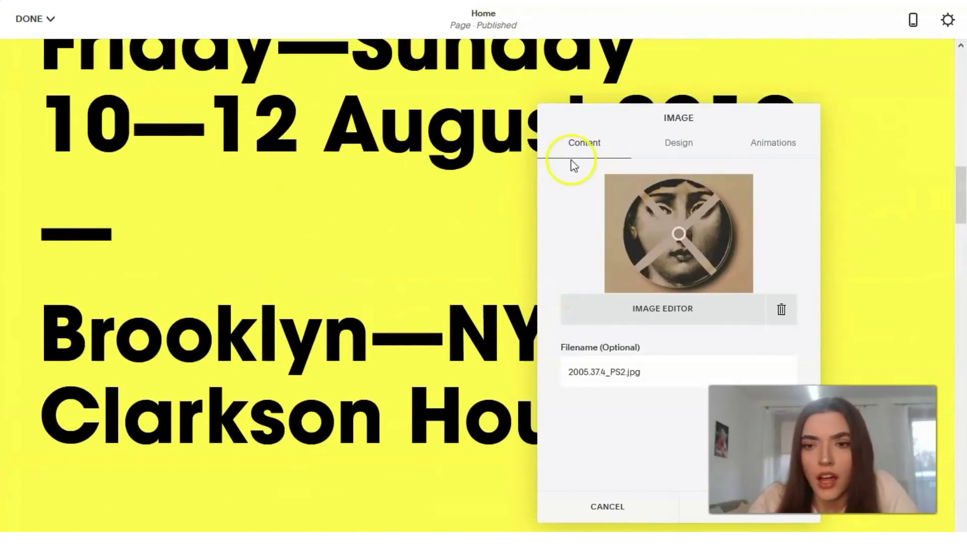
{"action": "left_click_drag", "start_coordinate": [632, 124], "coordinate": [410, 107]}
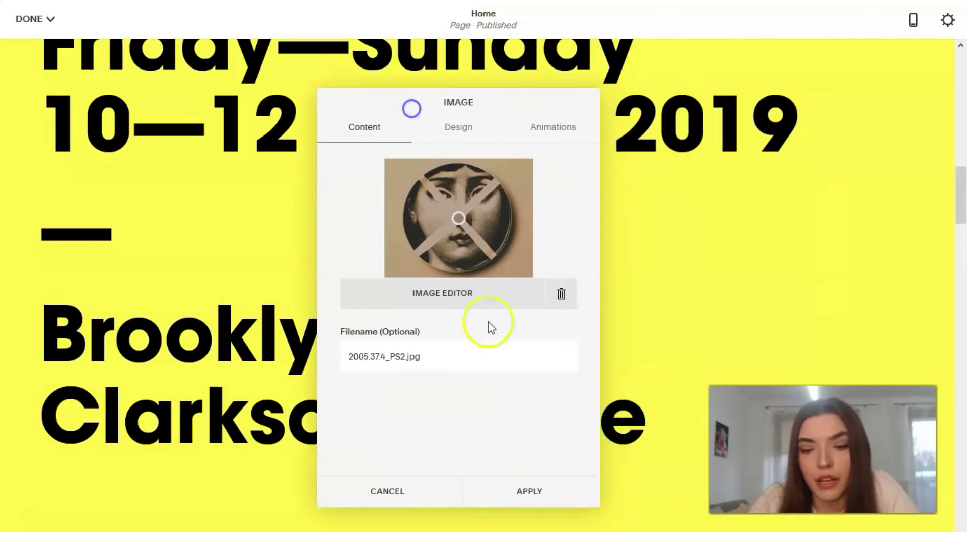
{"action": "left_click", "coordinate": [533, 495]}
{"action": "scroll", "coordinate": [535, 499], "scroll_direction": "up", "scroll_amount": 6}
Step: Restyle the Friday—Sunday date lines to Paragraph 1 after trying Heading 2 and 3
{"action": "scroll", "coordinate": [335, 243], "scroll_direction": "down", "scroll_amount": 5}
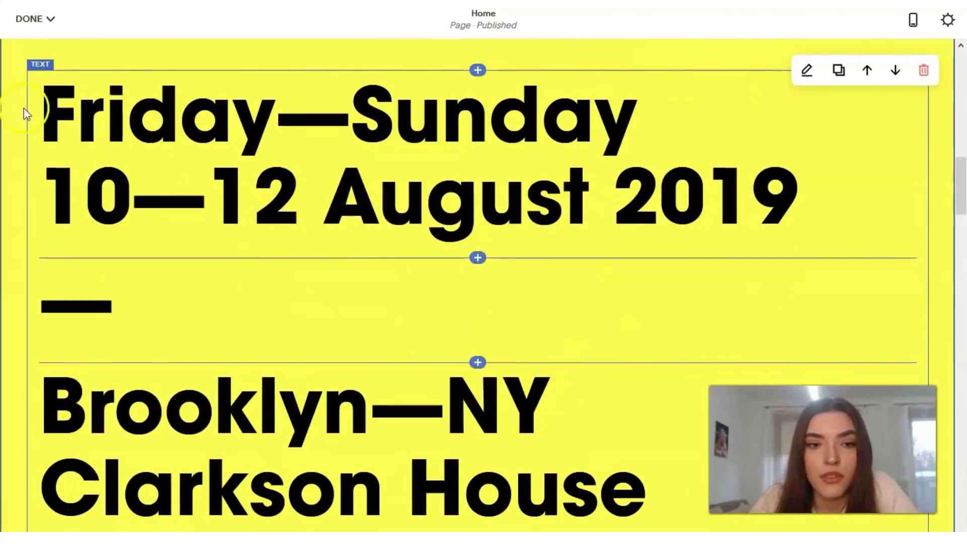
{"action": "left_click", "coordinate": [50, 91]}
{"action": "left_click", "coordinate": [94, 154]}
{"action": "key", "text": "shift+Right"}
{"action": "left_click", "coordinate": [43, 96]}
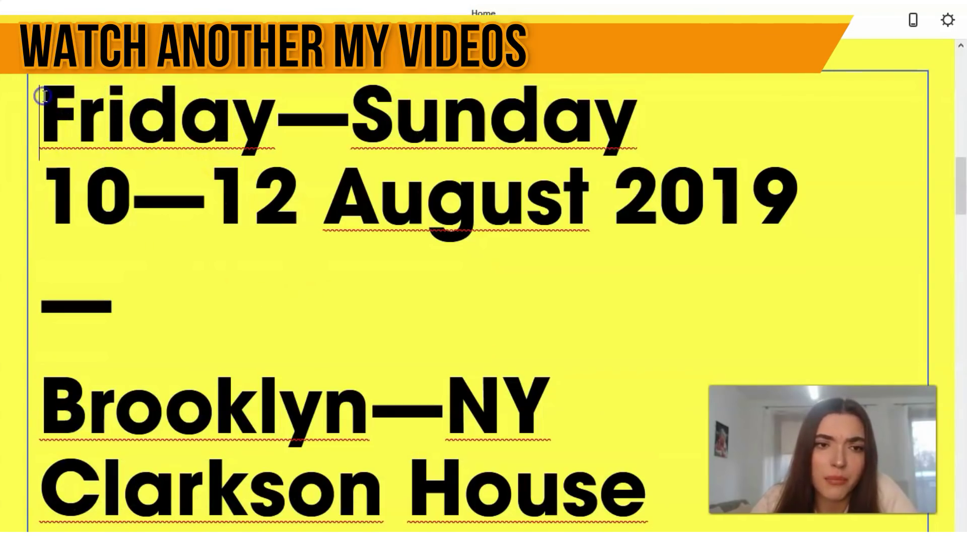
{"action": "left_click", "coordinate": [252, 55]}
{"action": "left_click", "coordinate": [282, 96]}
{"action": "left_click", "coordinate": [302, 54]}
{"action": "left_click", "coordinate": [324, 114]}
{"action": "left_click", "coordinate": [302, 55]}
{"action": "left_click", "coordinate": [301, 124]}
{"action": "left_click", "coordinate": [302, 55]}
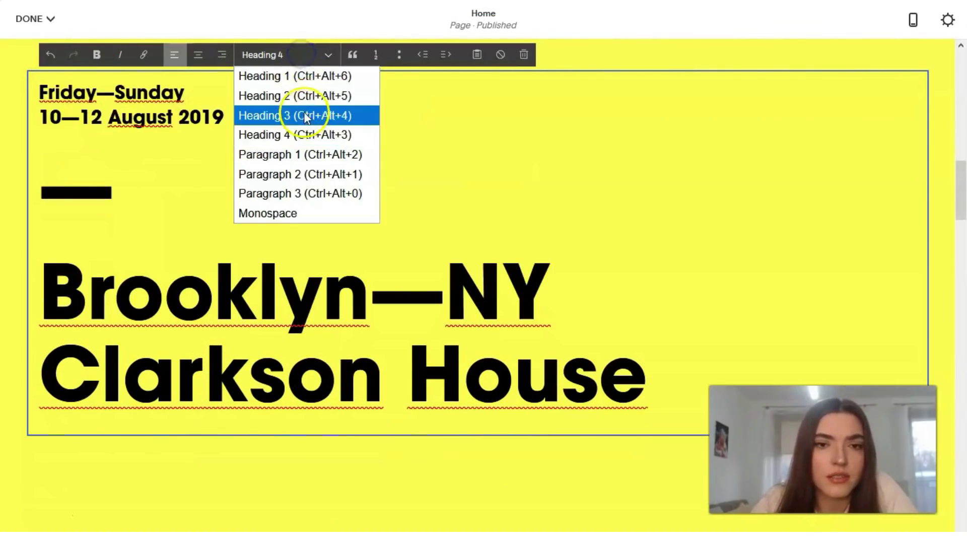
{"action": "left_click", "coordinate": [303, 113]}
{"action": "left_click", "coordinate": [302, 55]}
{"action": "left_click", "coordinate": [287, 154]}
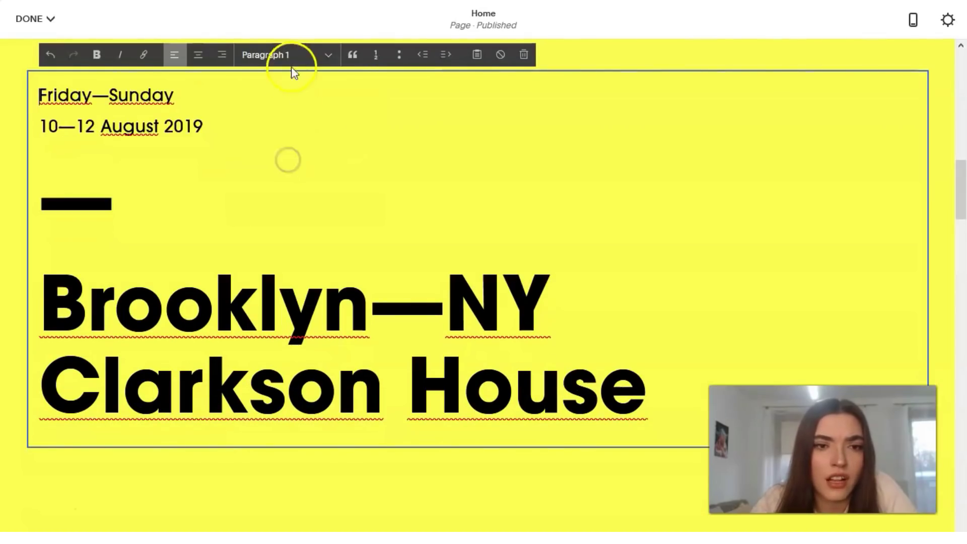
Step: Set the Brooklyn—NY and Clarkson House location lines to Paragraph 1
{"action": "left_click_drag", "start_coordinate": [675, 388], "coordinate": [43, 187]}
{"action": "left_click", "coordinate": [324, 54]}
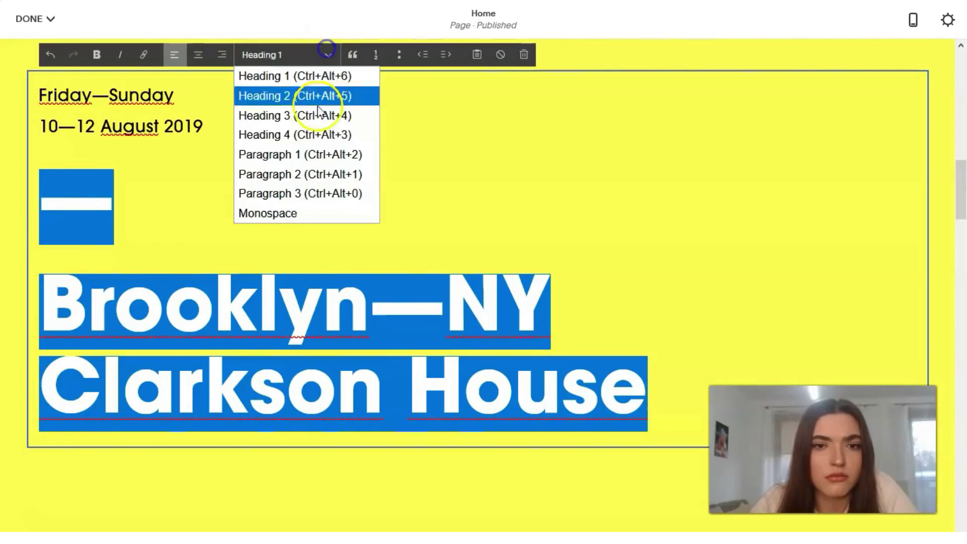
{"action": "left_click", "coordinate": [319, 153]}
{"action": "left_click", "coordinate": [449, 166]}
{"action": "left_click", "coordinate": [296, 315]}
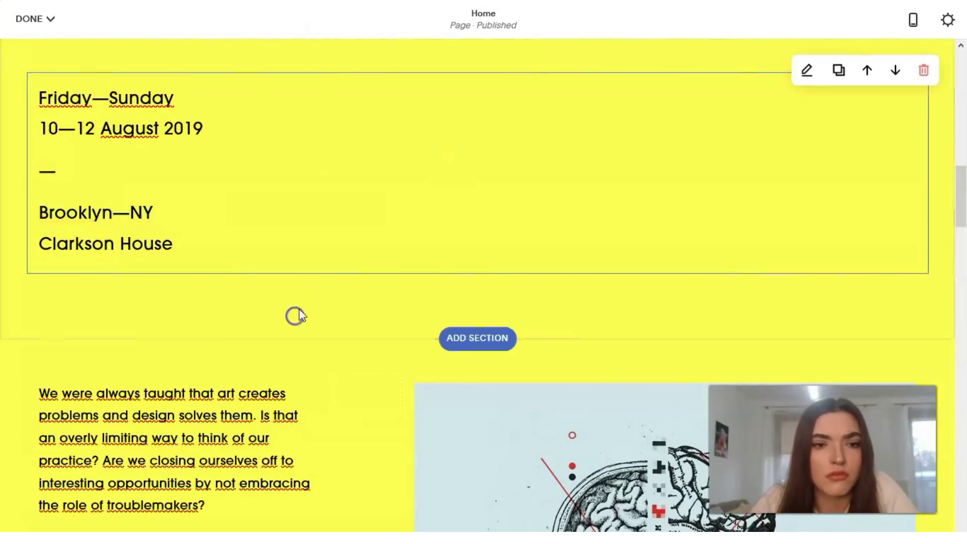
Step: Shrink the 'Speakers include' list from a large heading to Paragraph 1 text
{"action": "scroll", "coordinate": [354, 218], "scroll_direction": "up", "scroll_amount": 5}
{"action": "scroll", "coordinate": [357, 218], "scroll_direction": "down", "scroll_amount": 5}
{"action": "scroll", "coordinate": [268, 164], "scroll_direction": "down", "scroll_amount": 3}
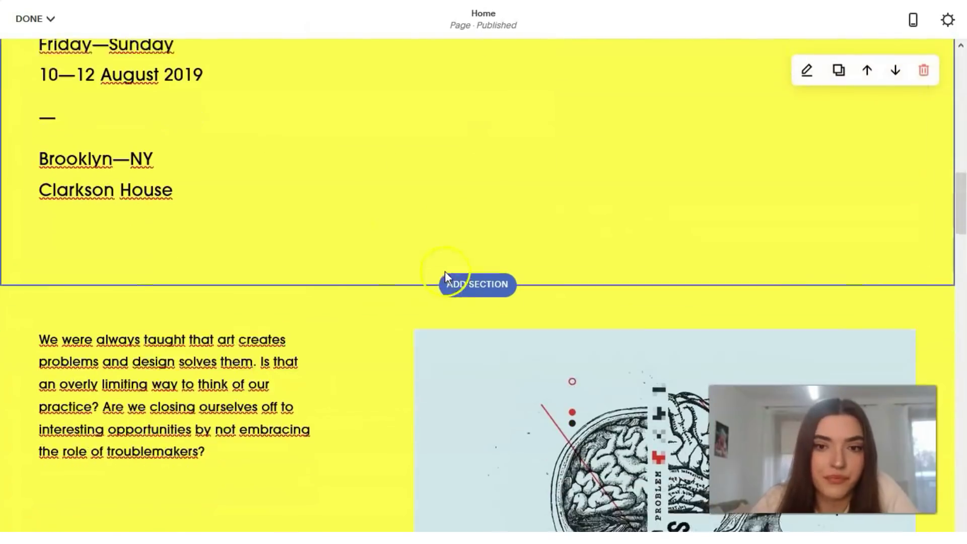
{"action": "scroll", "coordinate": [449, 275], "scroll_direction": "down", "scroll_amount": 20}
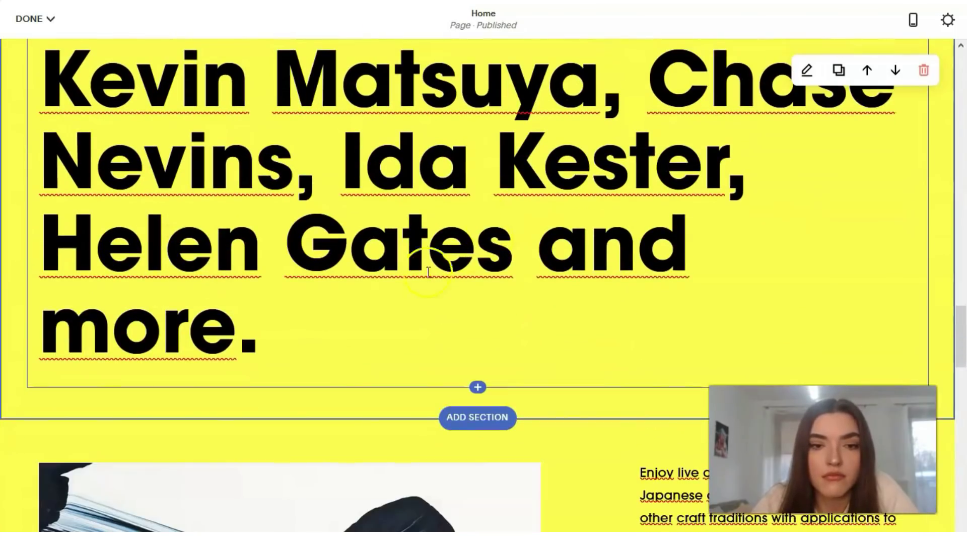
{"action": "left_click", "coordinate": [428, 272]}
{"action": "left_click_drag", "start_coordinate": [277, 307], "coordinate": [81, 126]}
{"action": "left_click", "coordinate": [462, 371]}
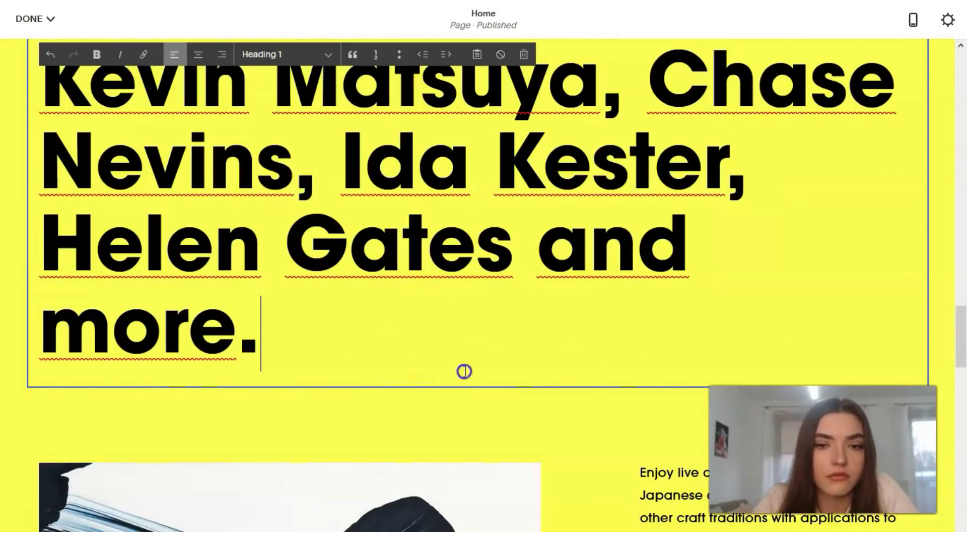
{"action": "left_click", "coordinate": [330, 56]}
{"action": "left_click", "coordinate": [274, 161]}
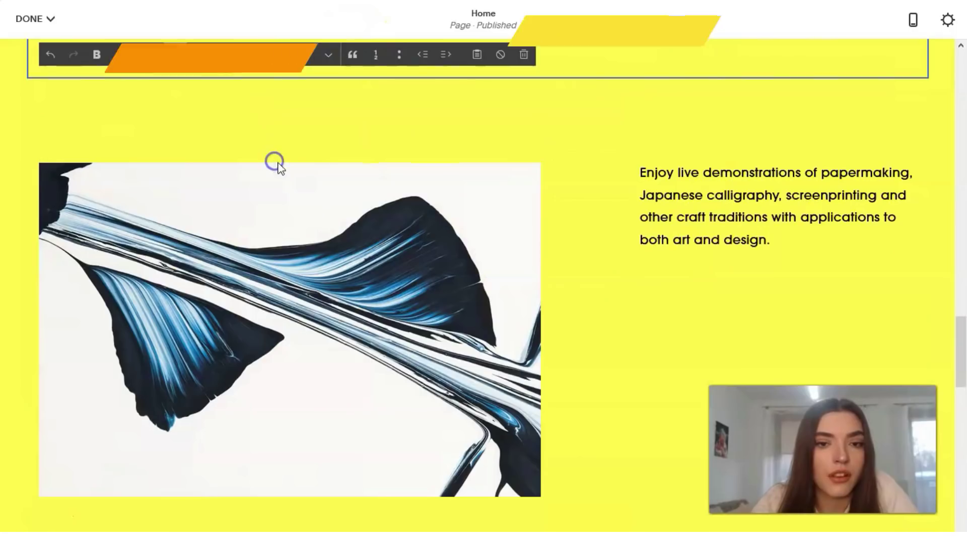
{"action": "scroll", "coordinate": [589, 287], "scroll_direction": "up", "scroll_amount": 5}
{"action": "scroll", "coordinate": [553, 280], "scroll_direction": "down", "scroll_amount": 3}
{"action": "left_click", "coordinate": [549, 334]}
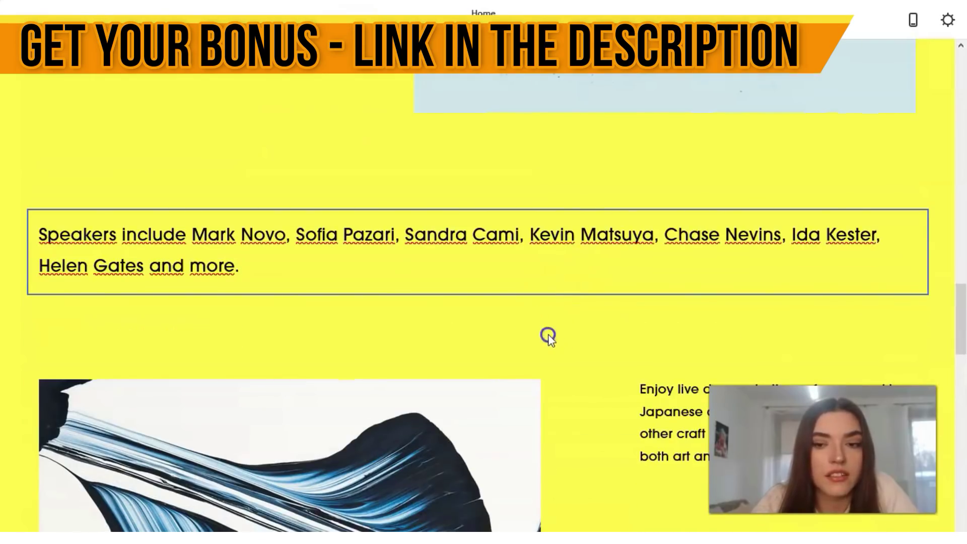
{"action": "scroll", "coordinate": [549, 332], "scroll_direction": "down", "scroll_amount": 15}
{"action": "scroll", "coordinate": [567, 289], "scroll_direction": "down", "scroll_amount": 1}
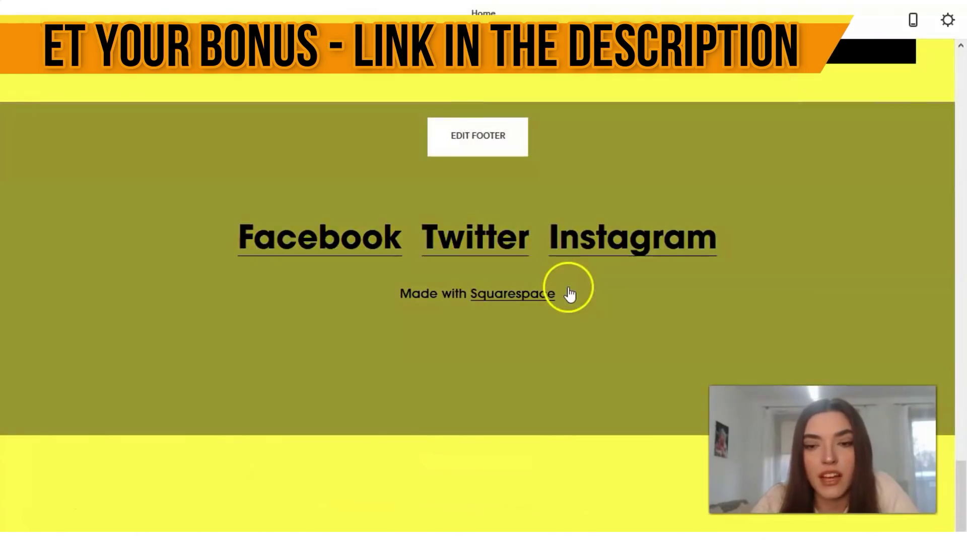
{"action": "scroll", "coordinate": [568, 287], "scroll_direction": "up", "scroll_amount": 5}
{"action": "scroll", "coordinate": [568, 287], "scroll_direction": "down", "scroll_amount": 5}
{"action": "scroll", "coordinate": [569, 290], "scroll_direction": "up", "scroll_amount": 3}
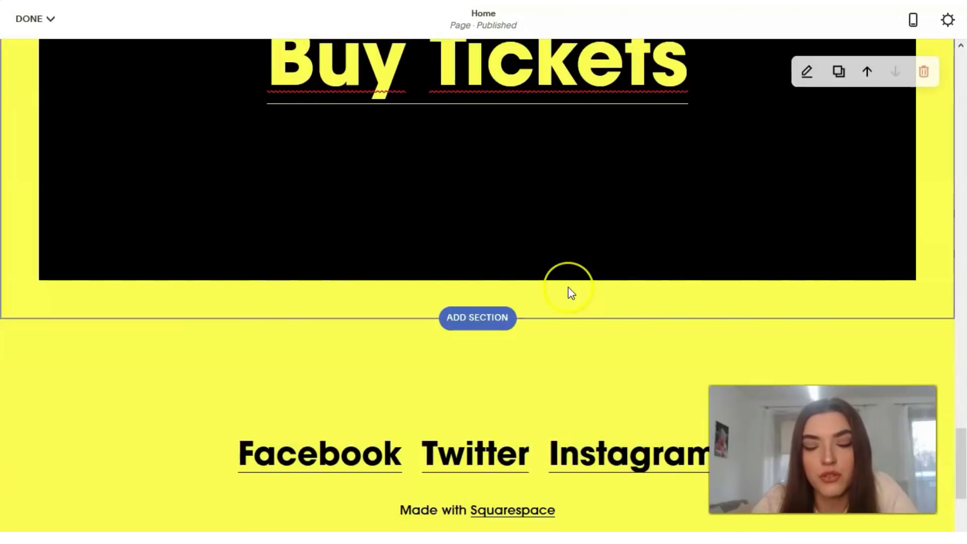
{"action": "scroll", "coordinate": [494, 322], "scroll_direction": "down", "scroll_amount": 4}
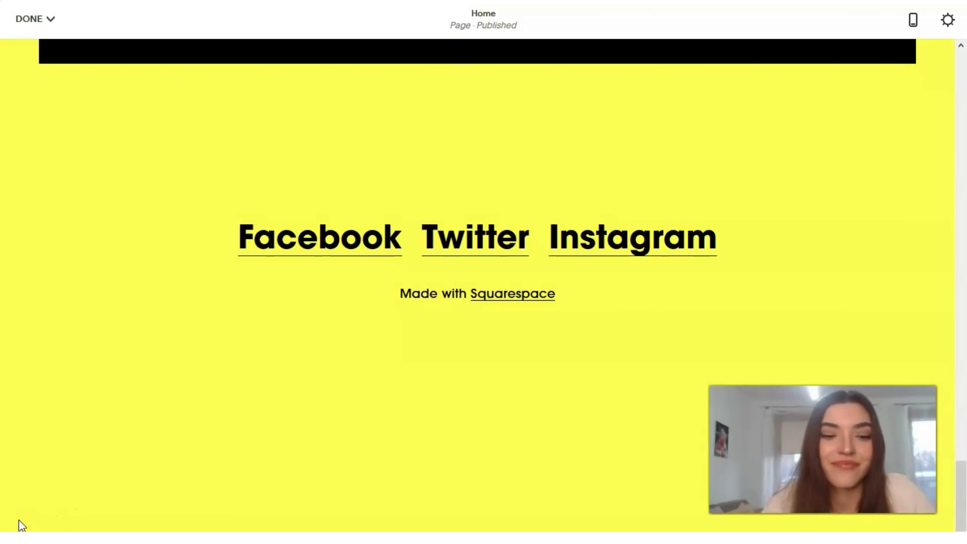
{"action": "left_click", "coordinate": [26, 516]}
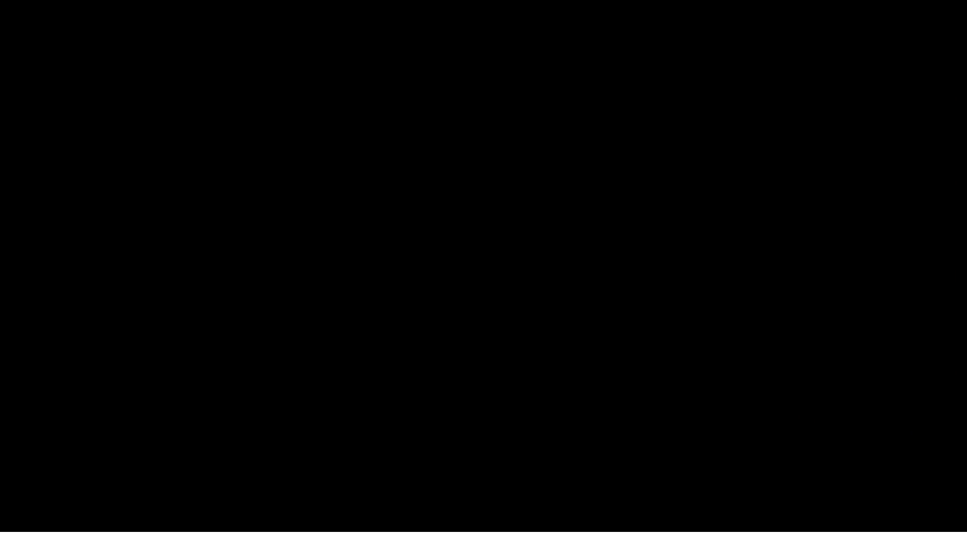